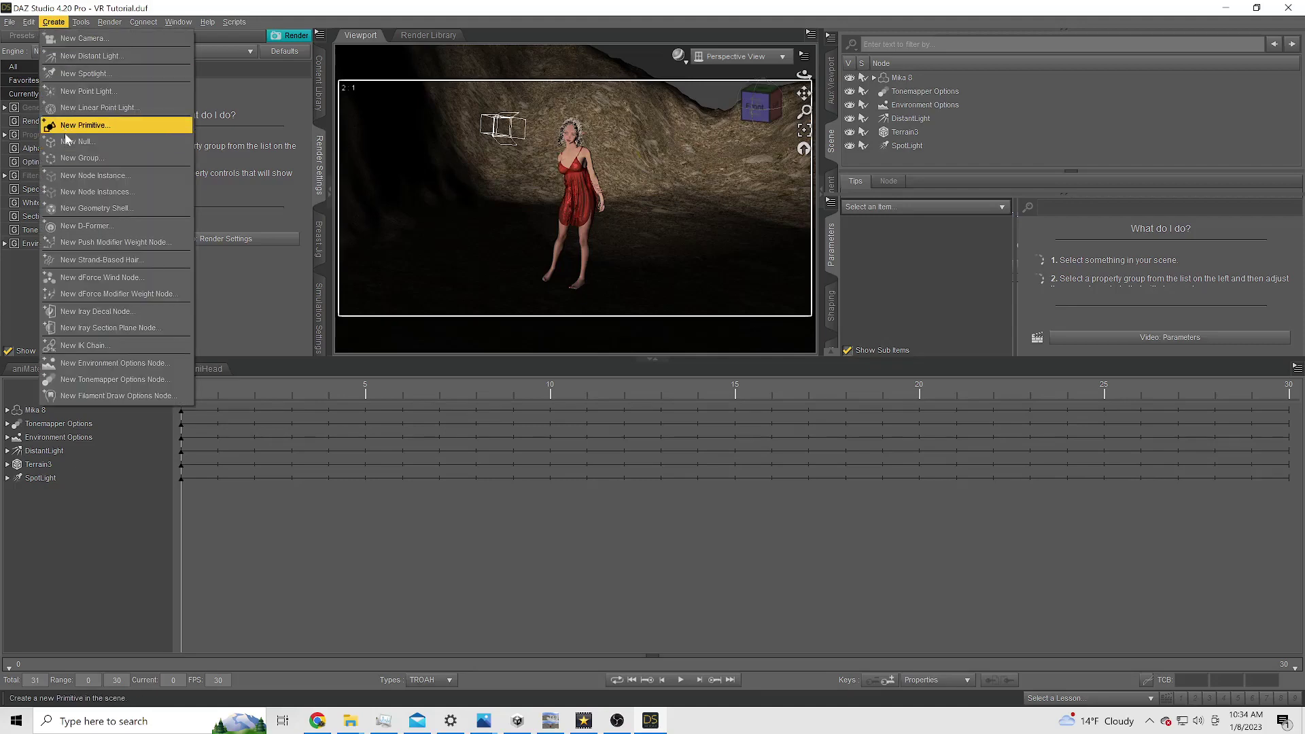
Step: Create a new group with name and label "VR Rig", applying the active viewport transforms of the Perspective View
{"action": "left_click", "coordinate": [78, 158]}
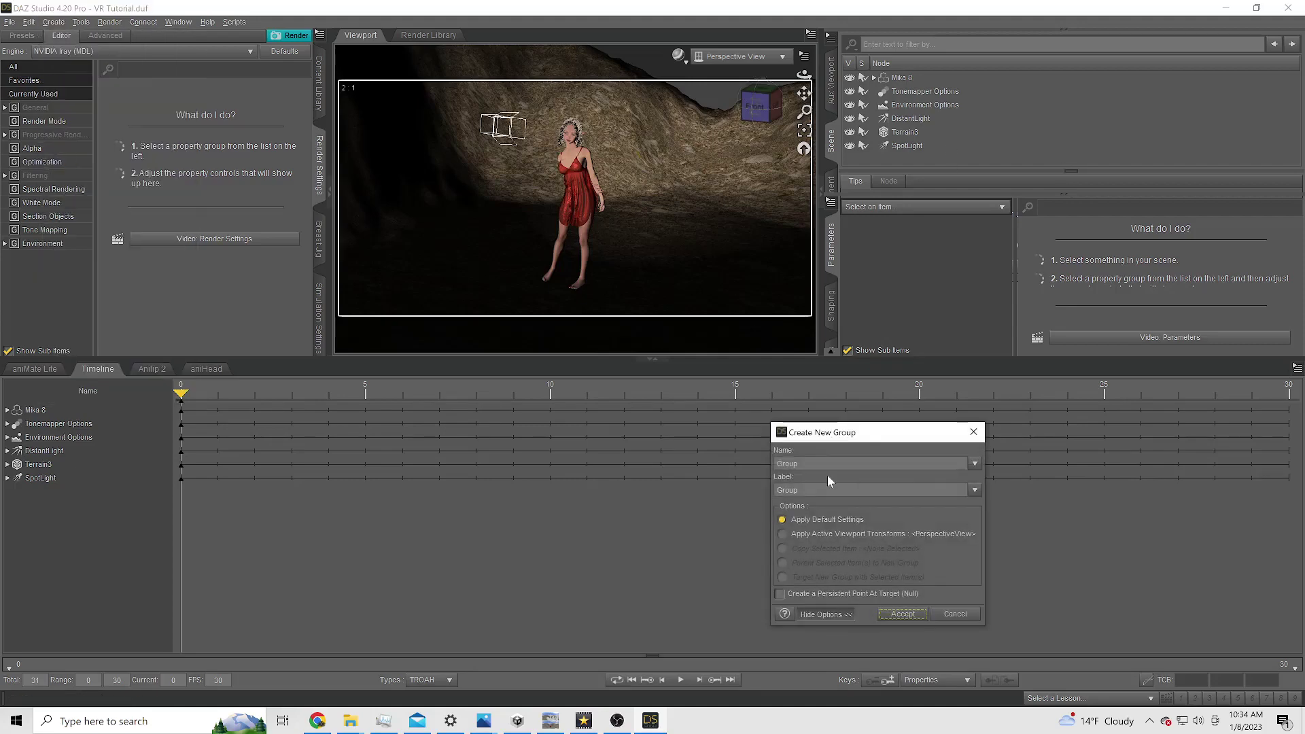
{"action": "left_click_drag", "start_coordinate": [805, 464], "coordinate": [750, 462]}
{"action": "type", "text": "VR Rig"}
{"action": "left_click_drag", "start_coordinate": [808, 490], "coordinate": [748, 487]}
{"action": "type", "text": "VR Rig"}
{"action": "left_click", "coordinate": [782, 534]}
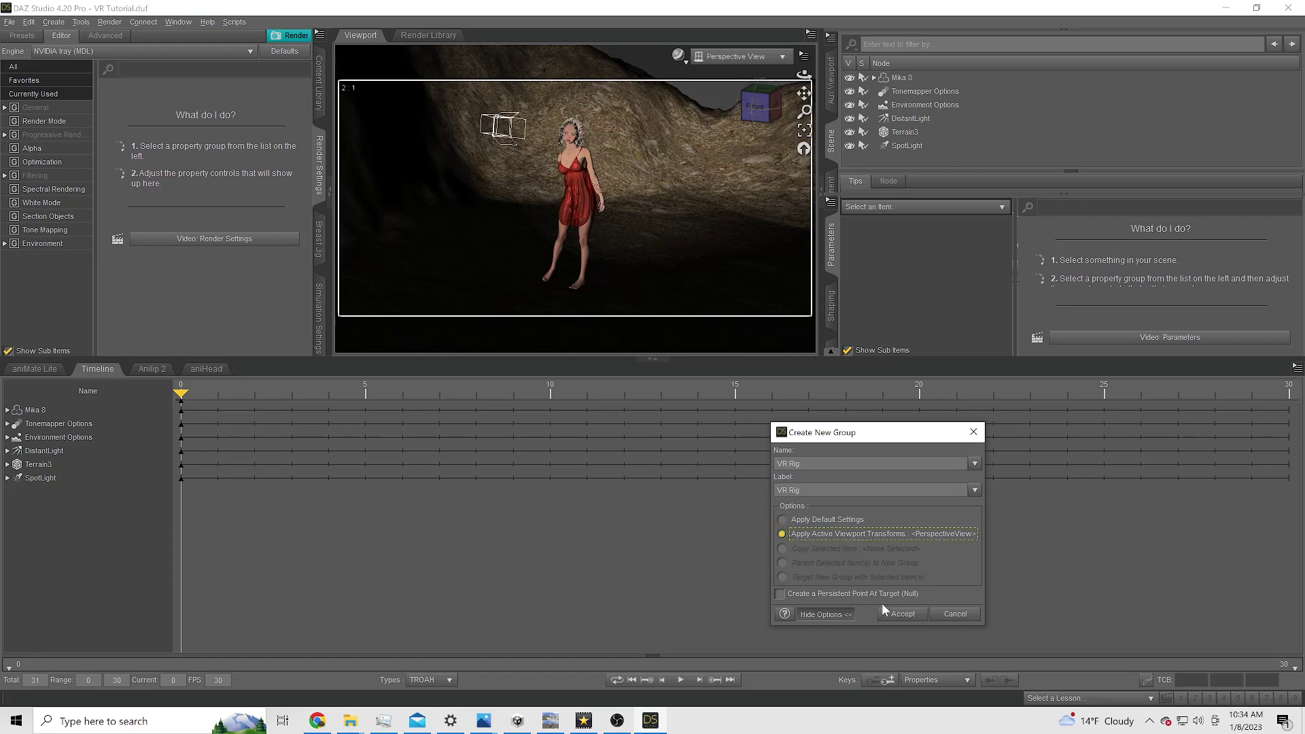
{"action": "left_click", "coordinate": [901, 613]}
Step: Create a new camera with name and label "Top", copying the active Perspective View
{"action": "left_click", "coordinate": [902, 78]}
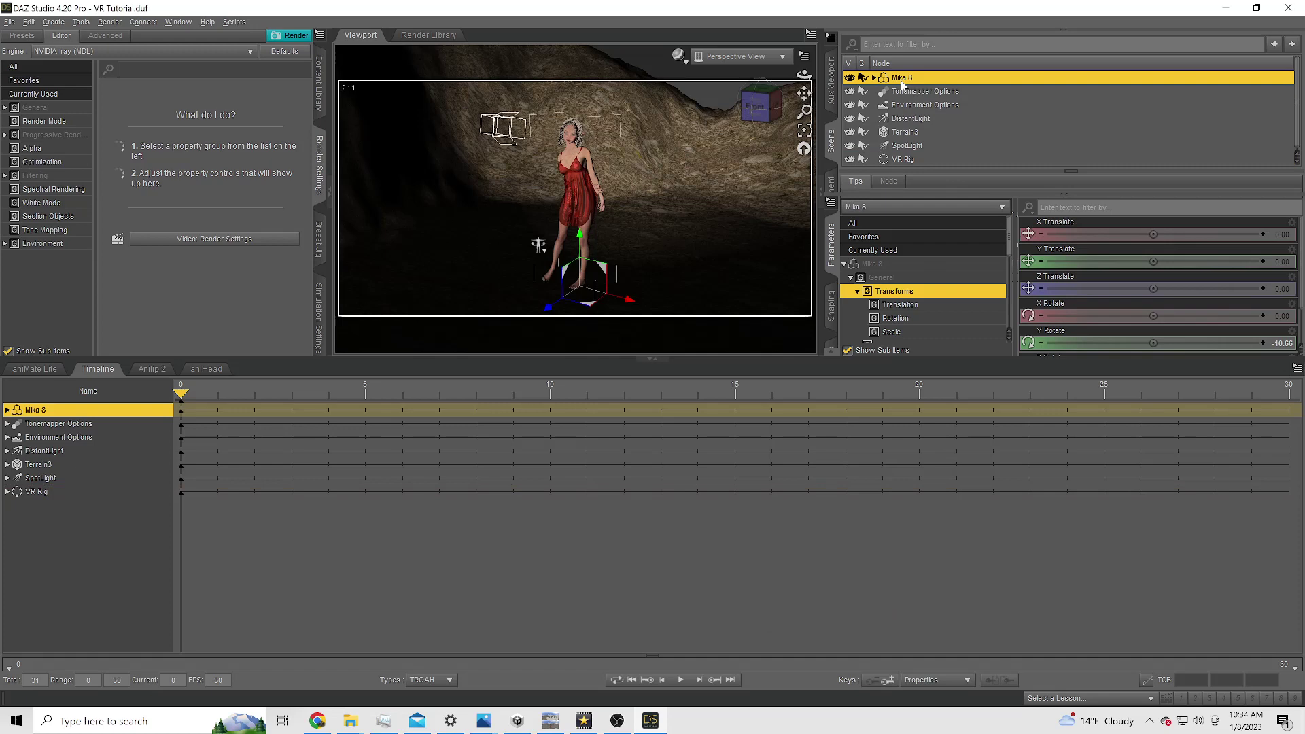
{"action": "left_click", "coordinate": [887, 158]}
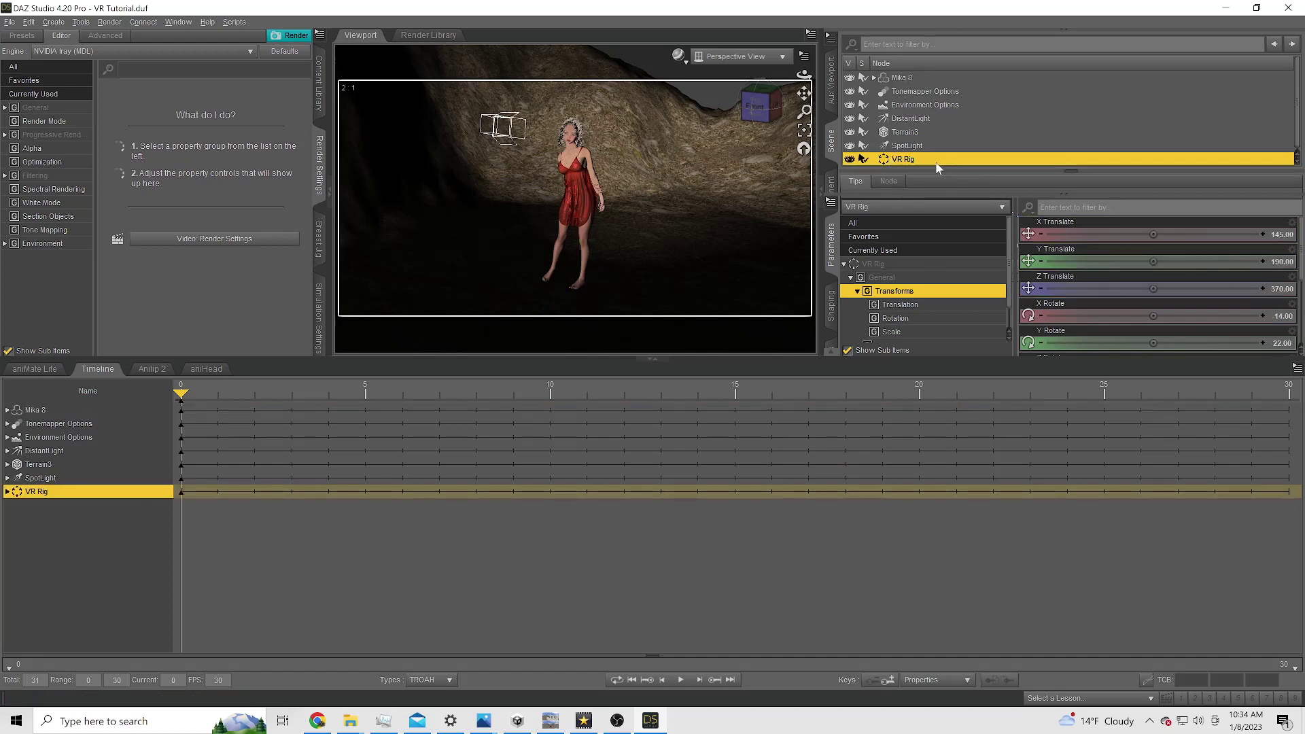
{"action": "left_click", "coordinate": [54, 22]}
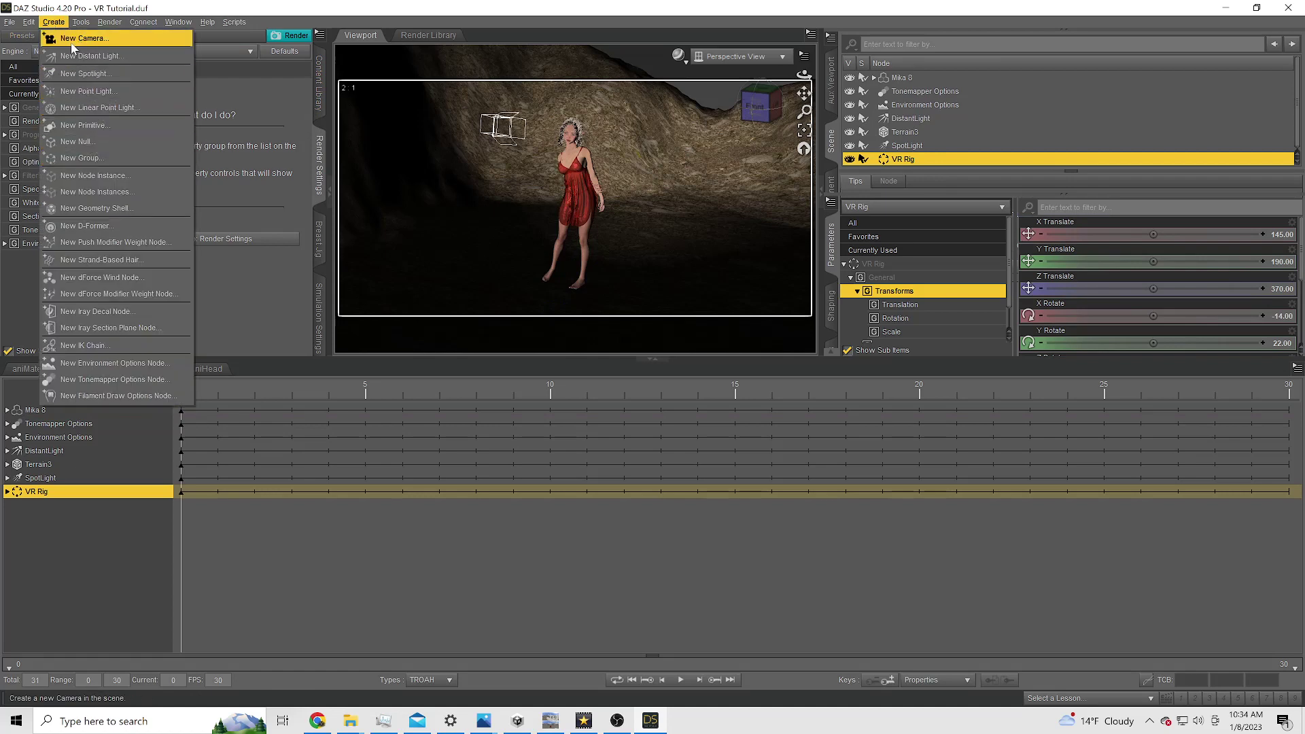
{"action": "left_click", "coordinate": [75, 39]}
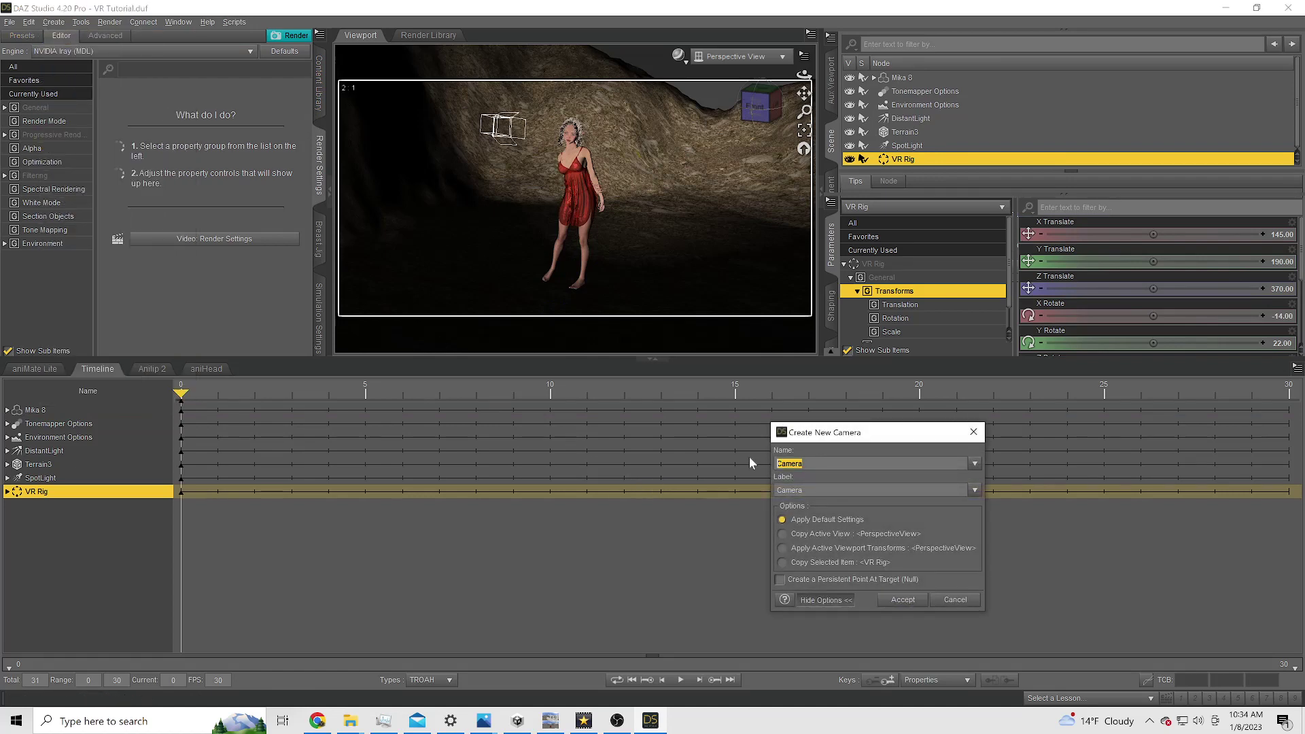
{"action": "type", "text": "Top"}
{"action": "key", "text": "Tab"}
{"action": "type", "text": "T"}
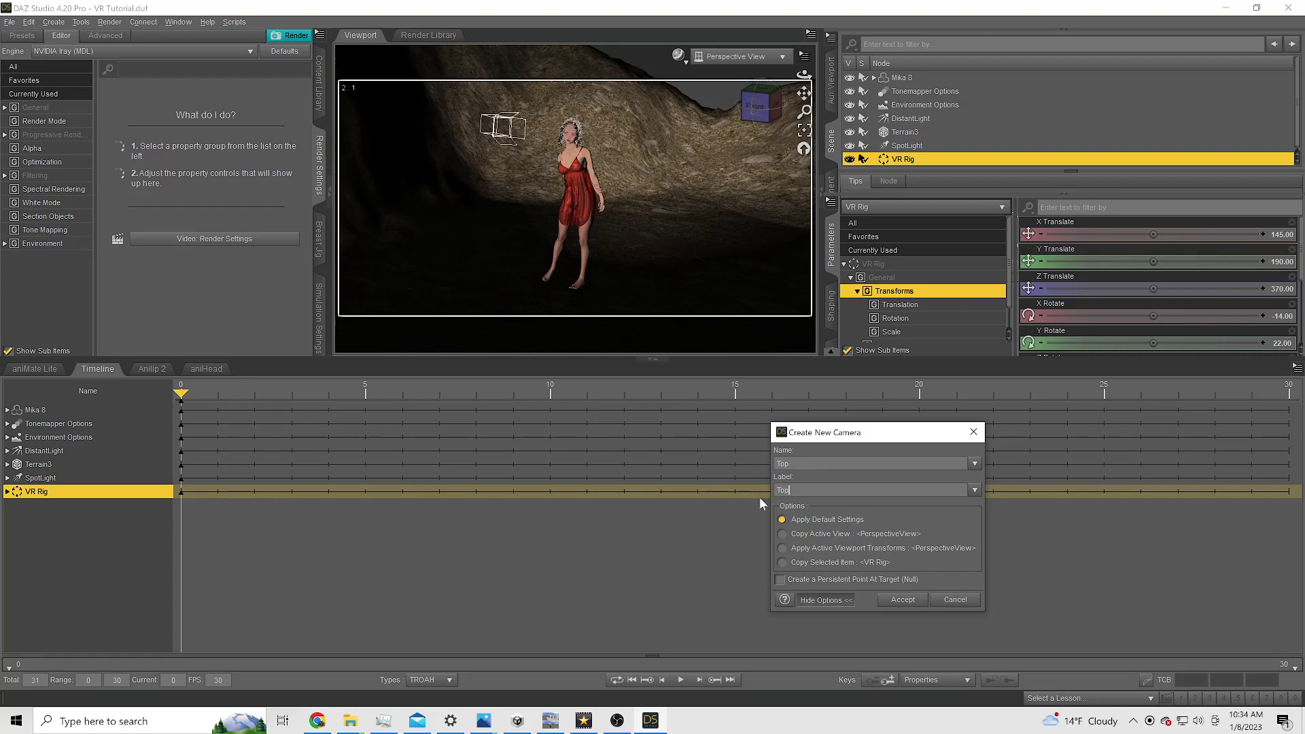
{"action": "left_click", "coordinate": [781, 534]}
{"action": "left_click", "coordinate": [902, 600]}
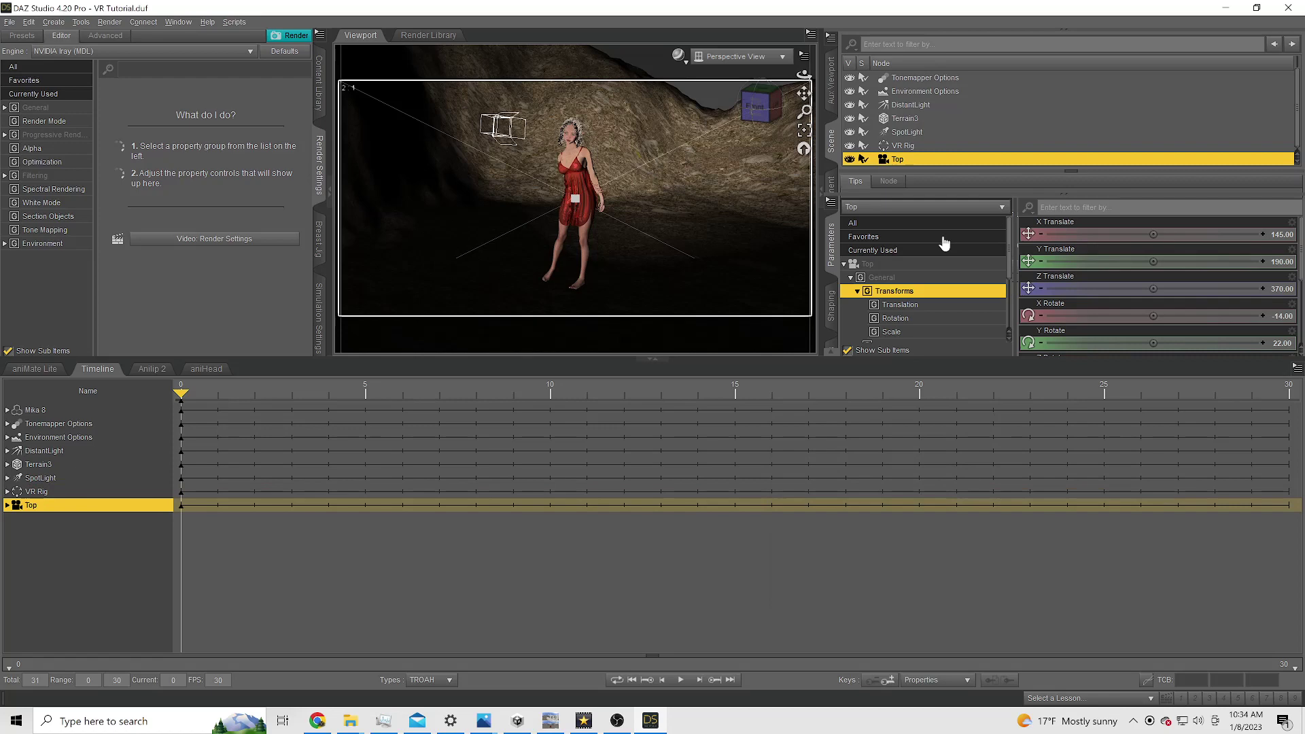
Step: Create a second camera with name and label "Bottom", copying the active Perspective View
{"action": "left_click", "coordinate": [53, 22]}
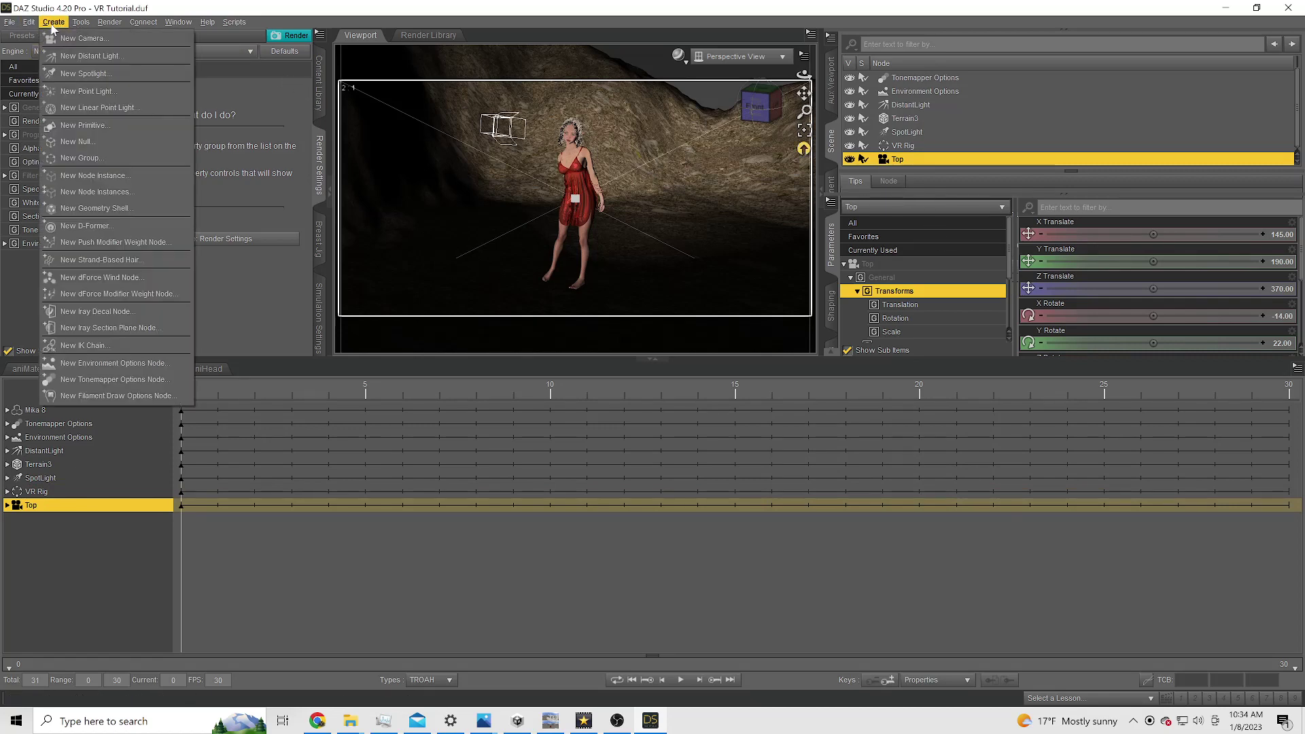
{"action": "left_click", "coordinate": [59, 41]}
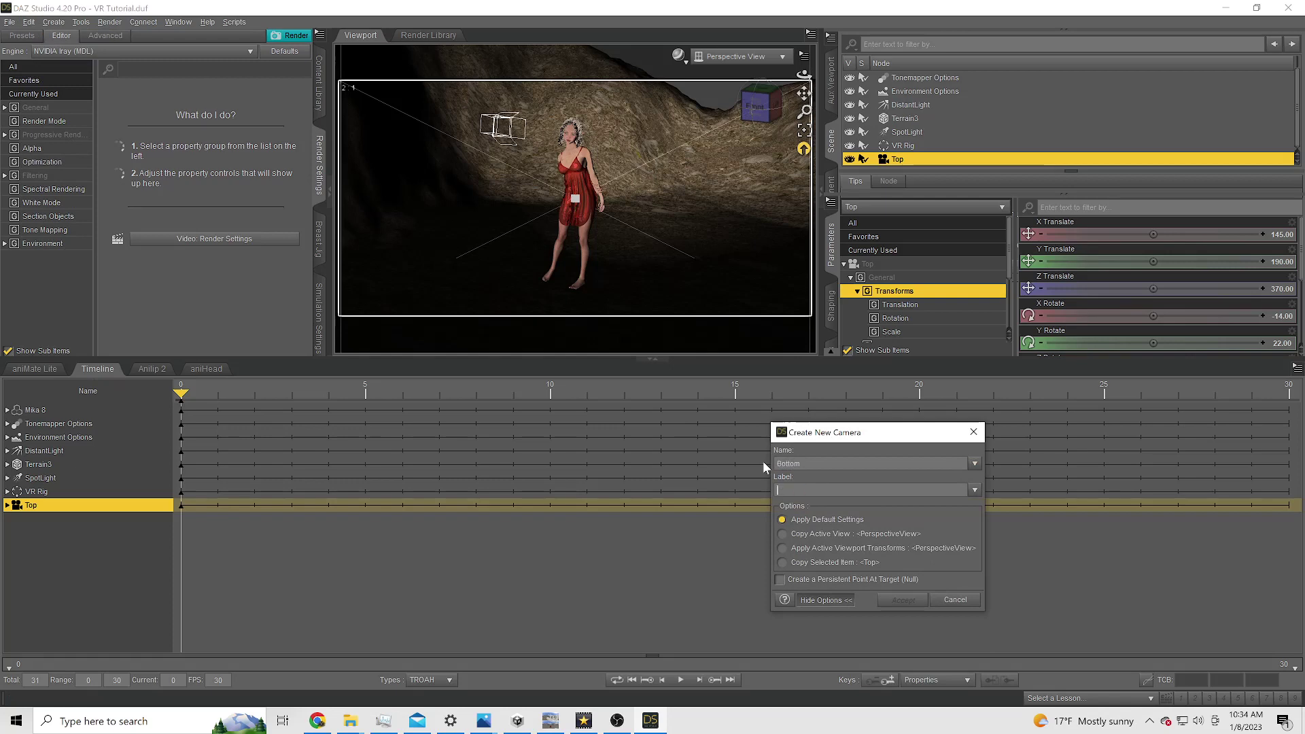
{"action": "type", "text": "Bottom"}
{"action": "left_click", "coordinate": [783, 535]}
{"action": "left_click", "coordinate": [888, 598]}
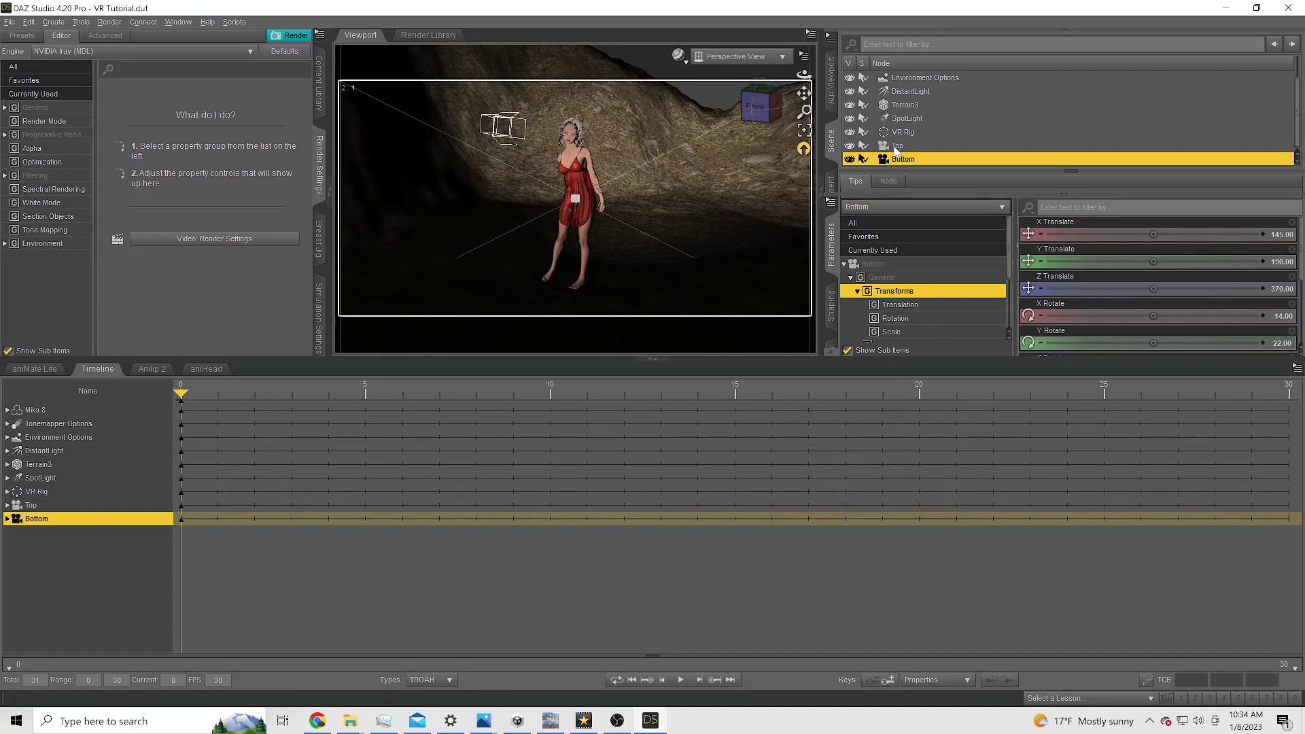
Step: Parent the Top and Bottom cameras to the VR Rig group and look through the Top camera
{"action": "left_click_drag", "start_coordinate": [894, 146], "coordinate": [894, 133]}
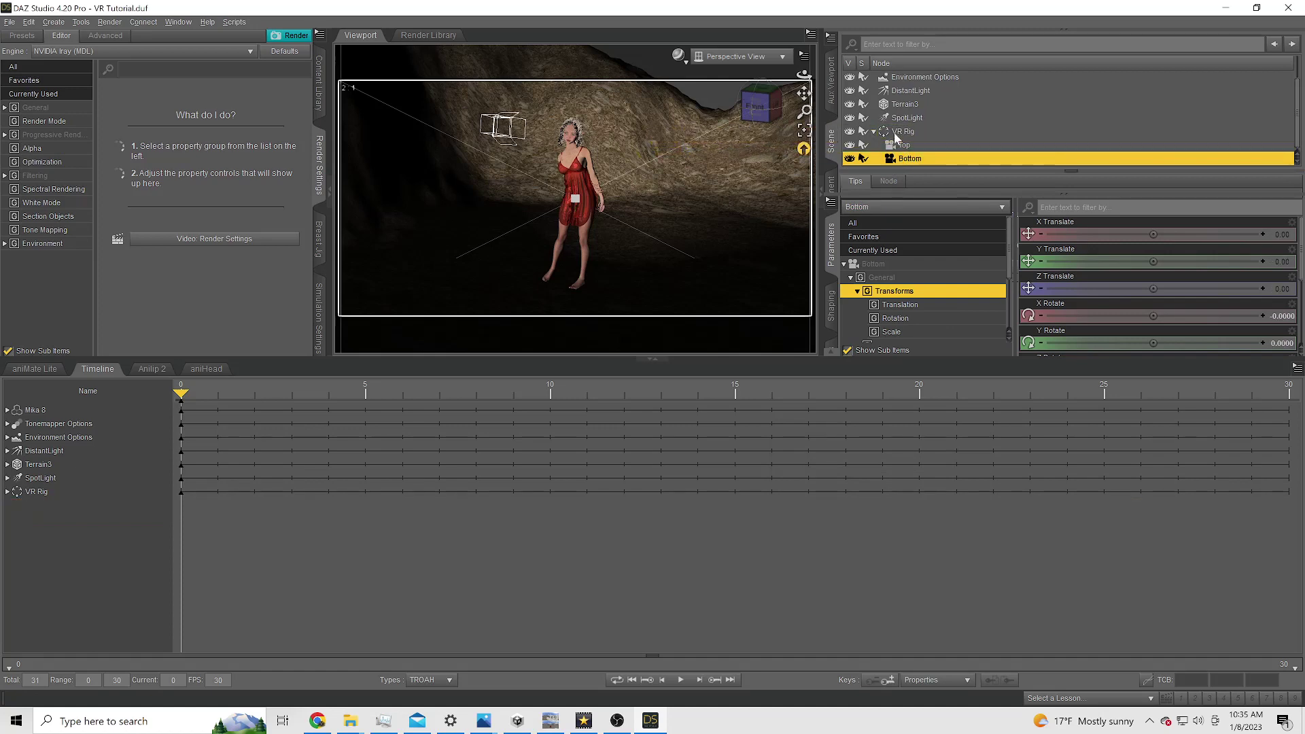
{"action": "left_click", "coordinate": [909, 145]}
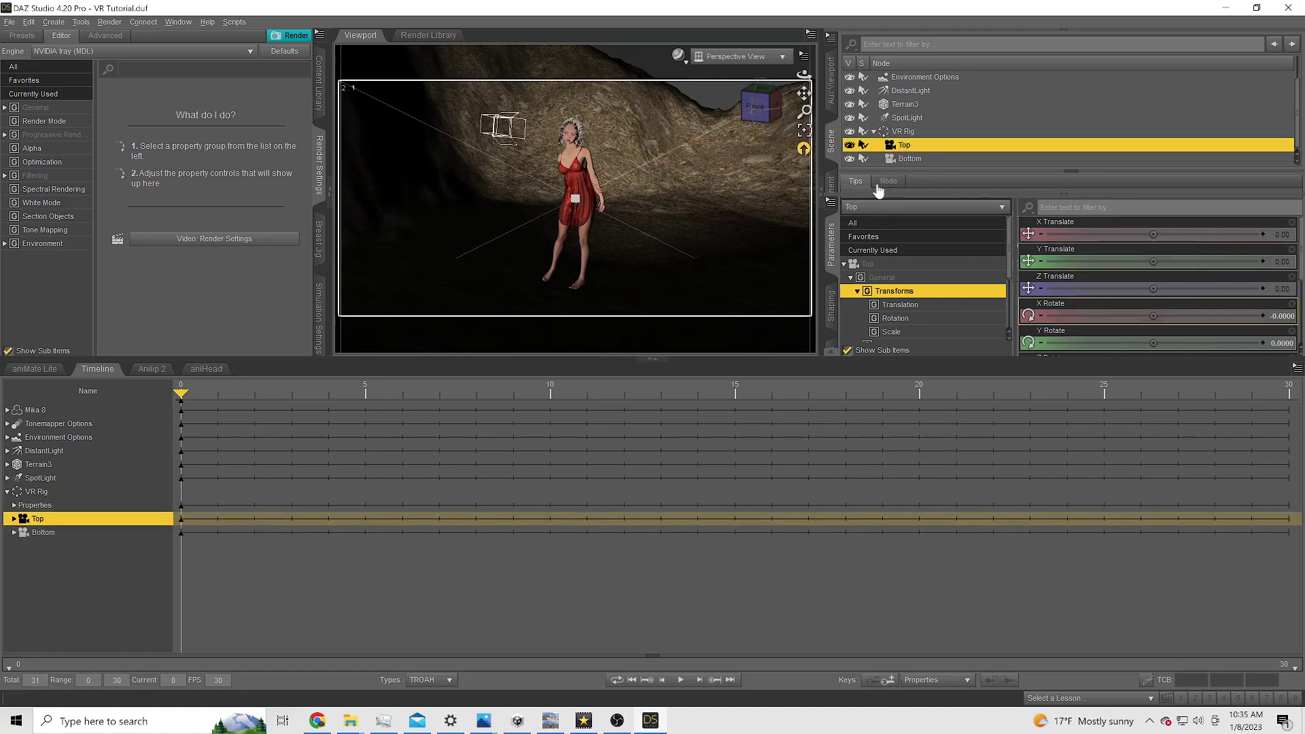
{"action": "left_click", "coordinate": [917, 158]}
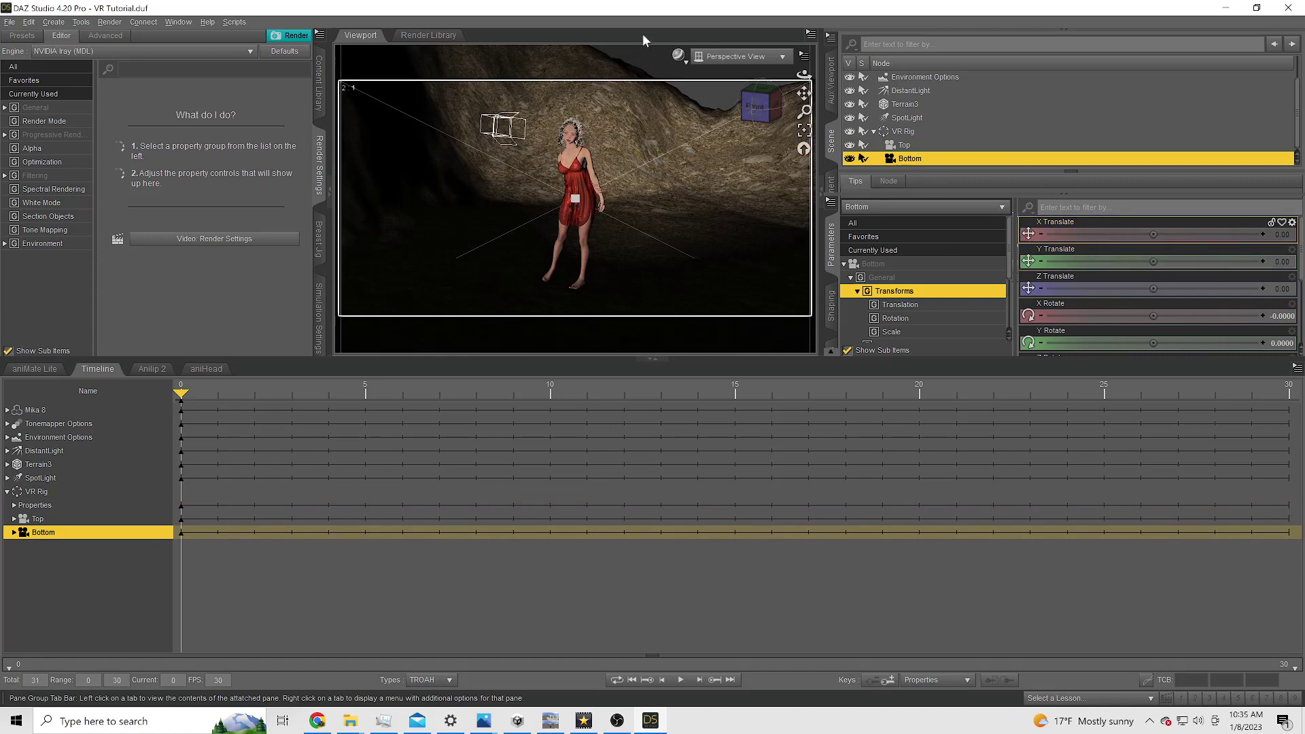
{"action": "left_click", "coordinate": [733, 62]}
{"action": "left_click", "coordinate": [725, 177]}
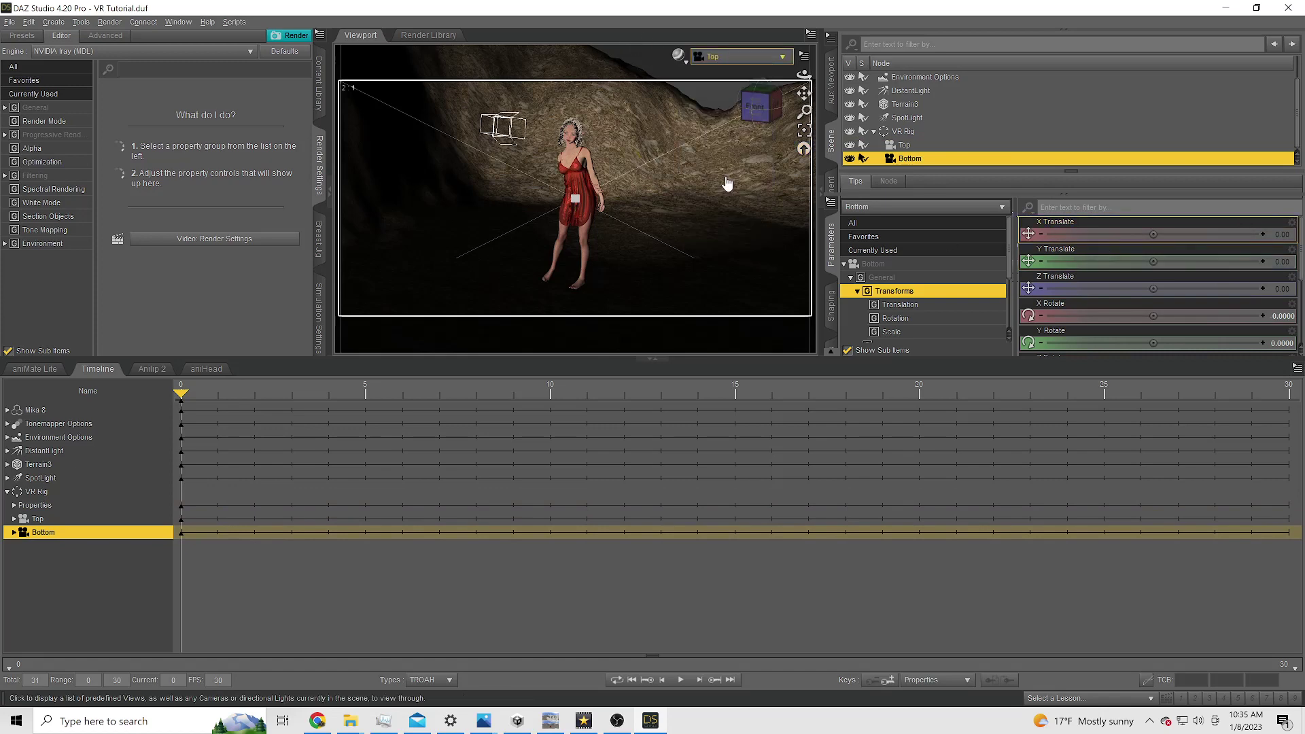
Step: Return to the Perspective View and set the VR Rig group's Z Translate to 70
{"action": "left_click", "coordinate": [911, 132]}
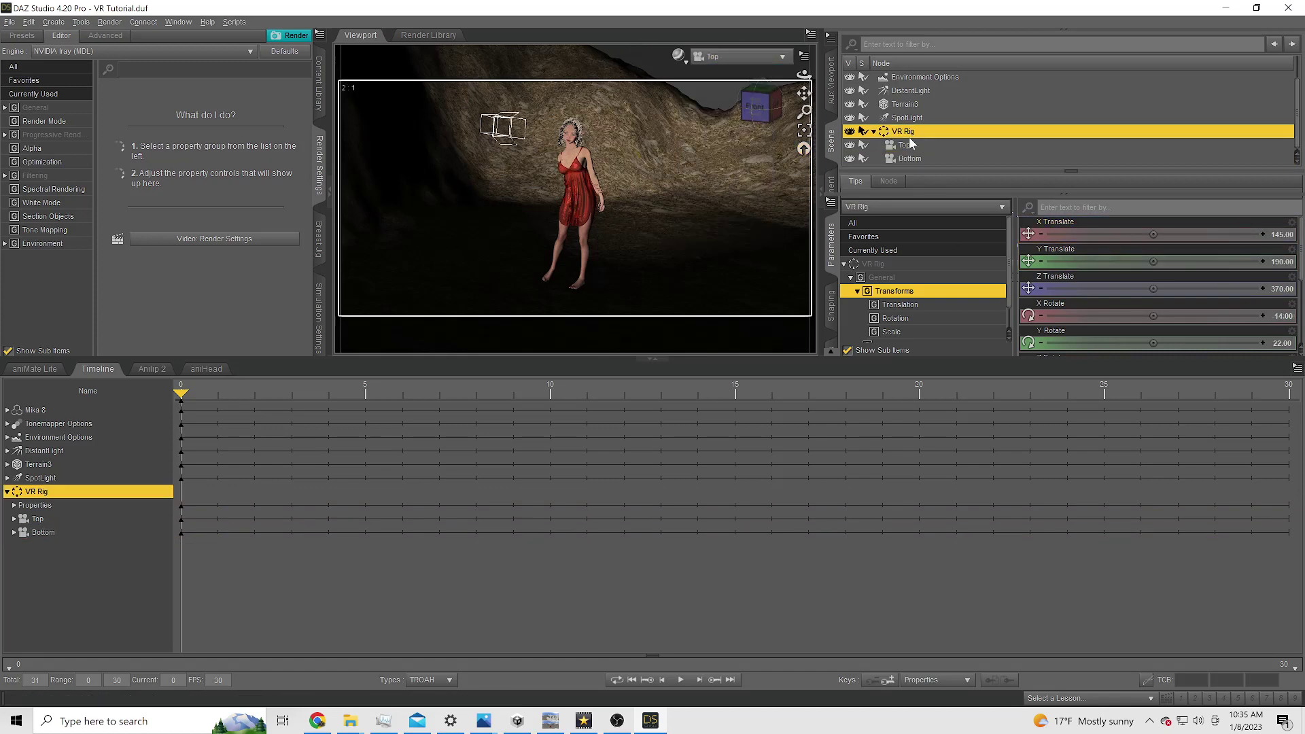
{"action": "left_click", "coordinate": [750, 66]}
{"action": "left_click", "coordinate": [741, 76]}
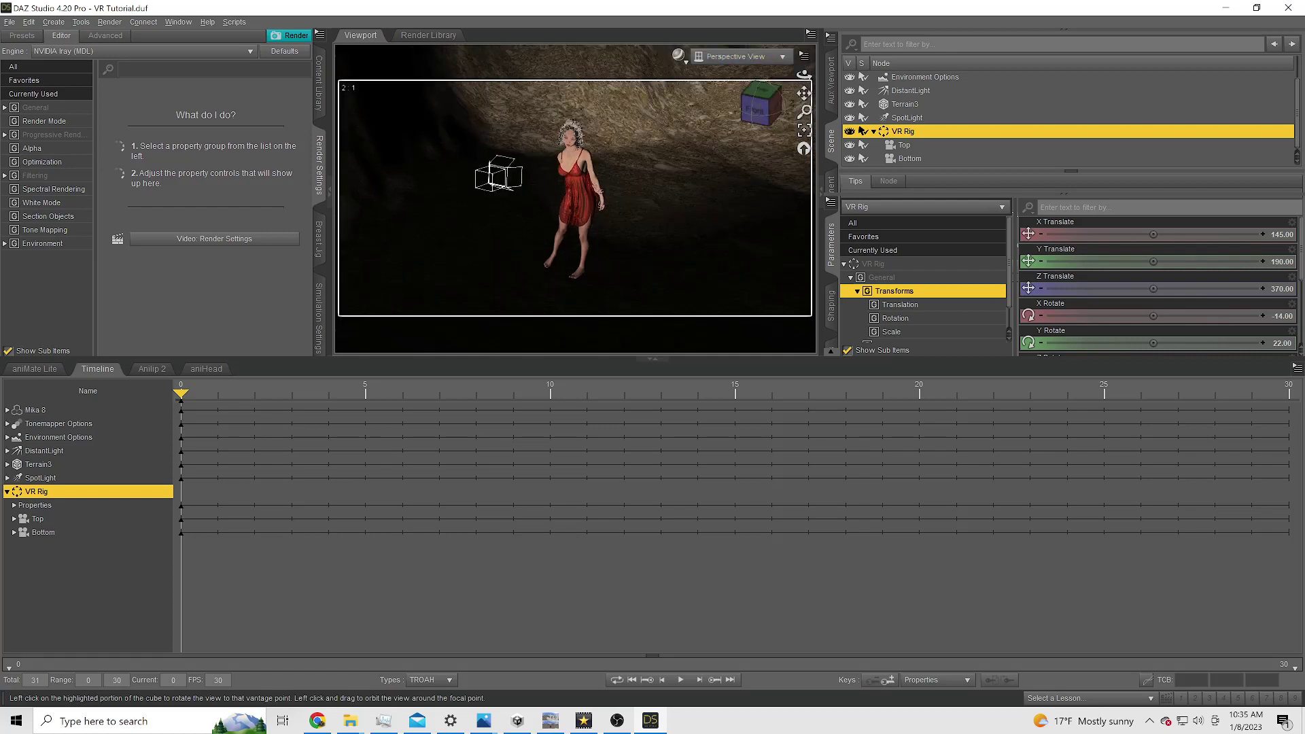
{"action": "left_click_drag", "start_coordinate": [761, 101], "coordinate": [686, 184]}
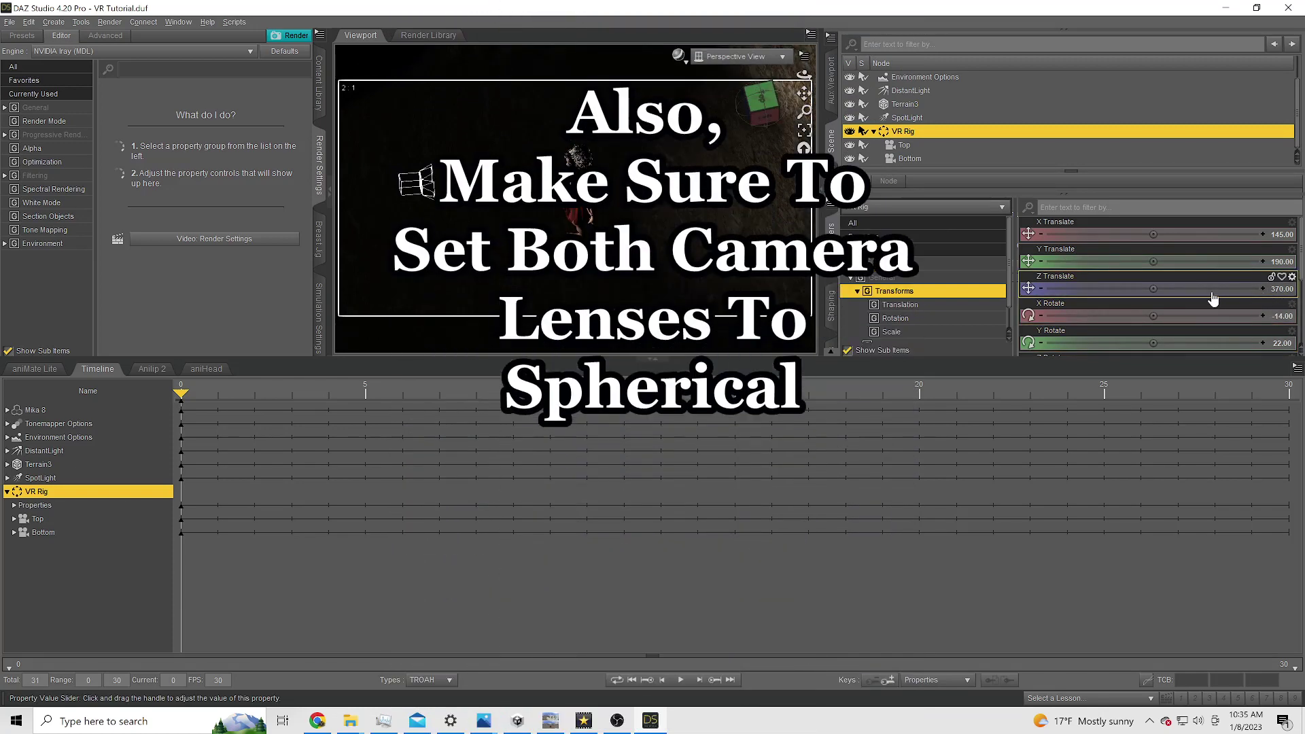
{"action": "left_click", "coordinate": [1154, 288]}
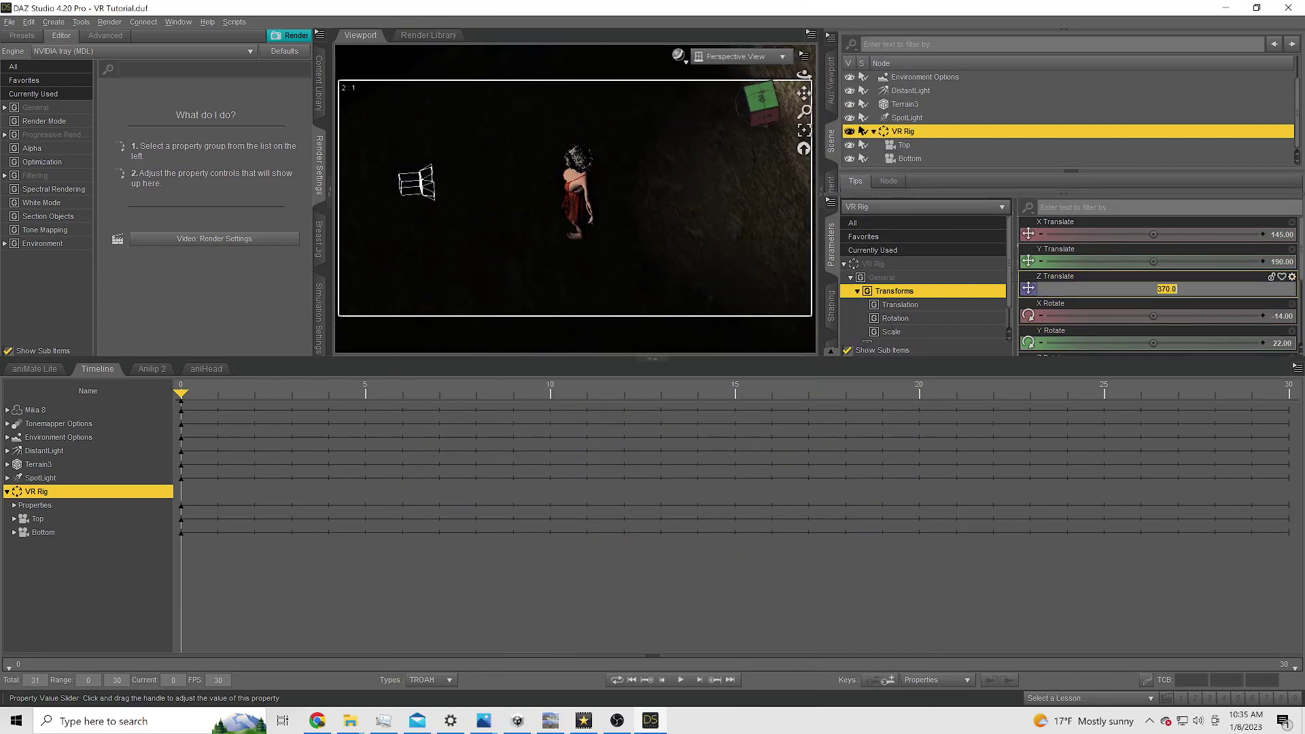
{"action": "key", "text": "Return"}
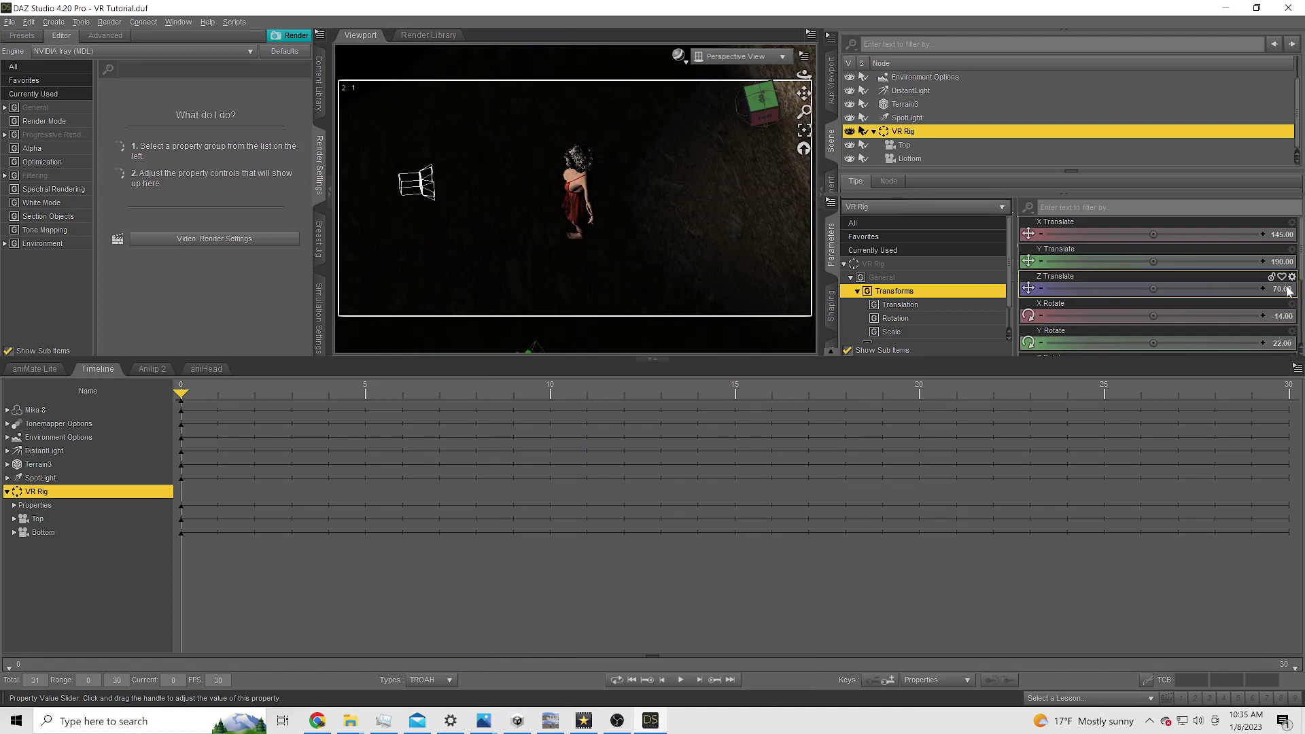
Step: Look through the Top camera and turn the VR Rig to about 57 on Y Rotate
{"action": "left_click", "coordinate": [773, 57]}
{"action": "left_click", "coordinate": [771, 171]}
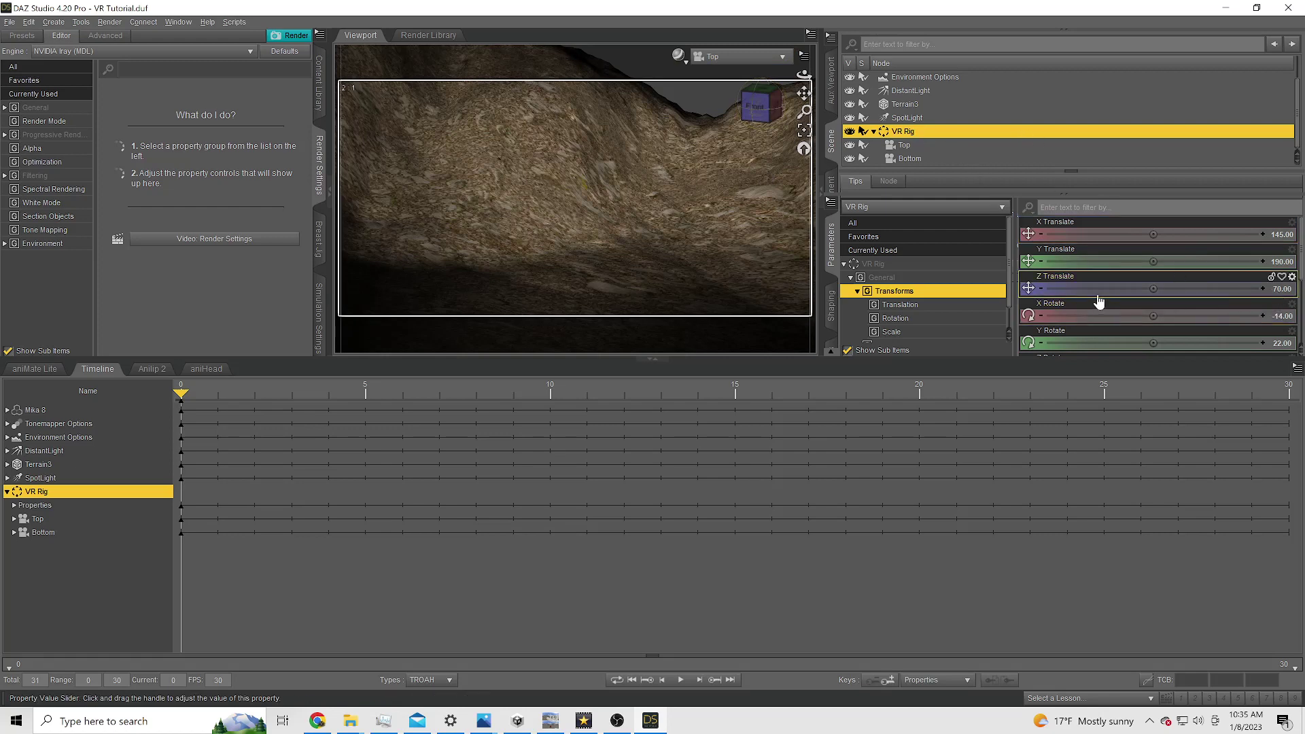
{"action": "left_click_drag", "start_coordinate": [1152, 343], "coordinate": [1230, 344]}
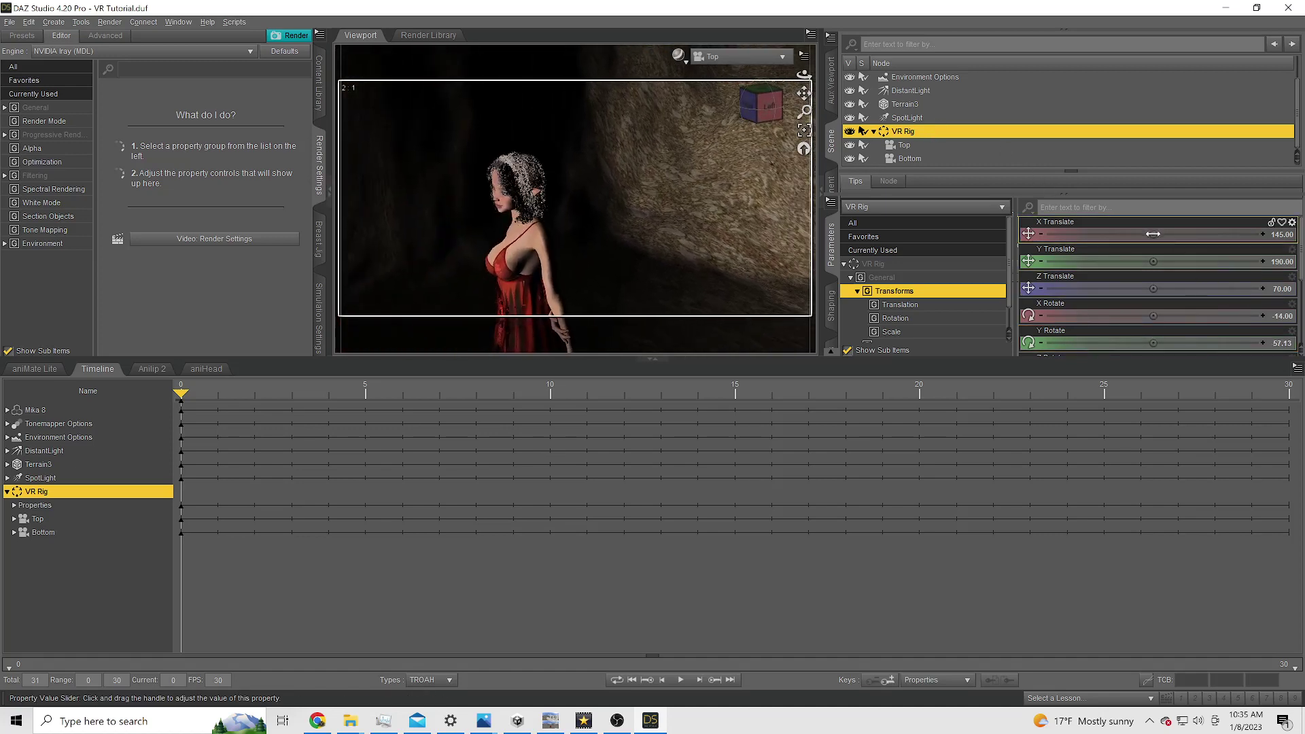
Step: Set the VR Rig's X Translate to 0 and its Y Translate to 165
{"action": "mouse_move", "coordinate": [1152, 234]}
{"action": "left_mouse_down"}
{"action": "mouse_move", "coordinate": [1103, 234]}
{"action": "mouse_move", "coordinate": [1152, 234]}
{"action": "left_mouse_up"}
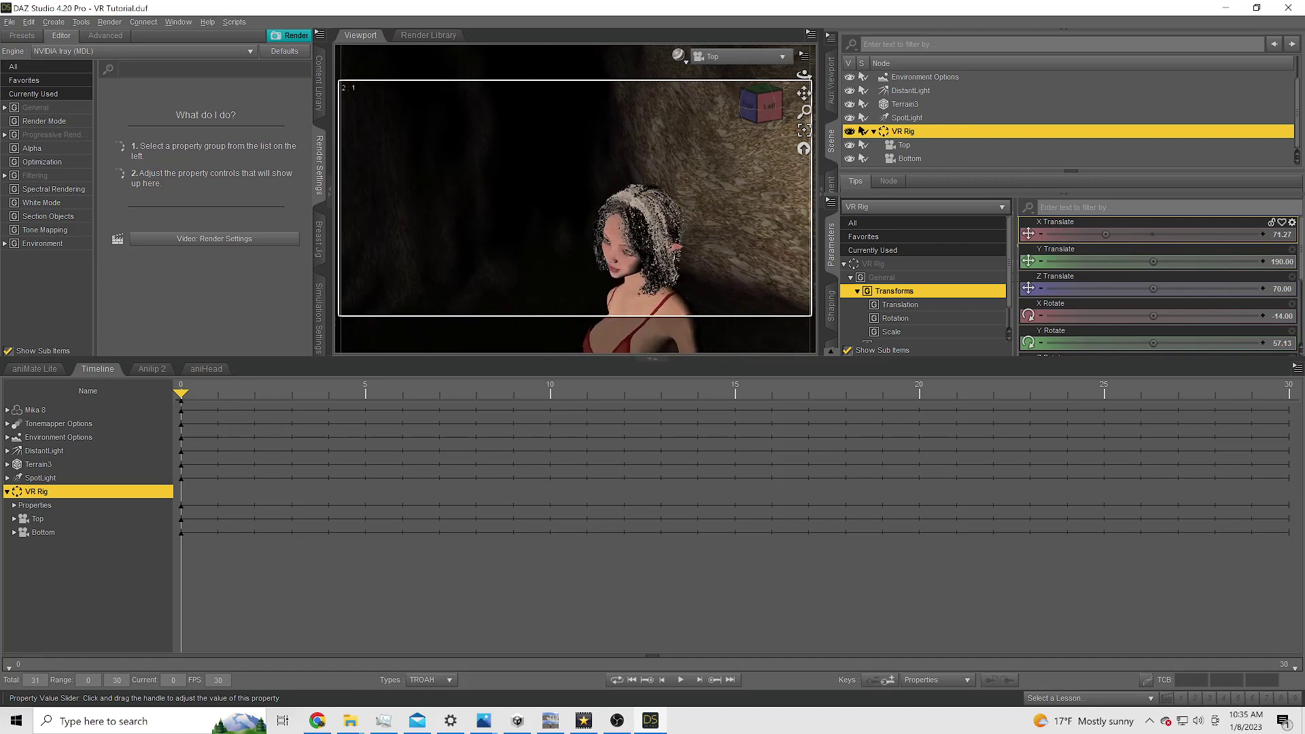
{"action": "left_click", "coordinate": [1275, 235]}
{"action": "type", "text": "0"}
{"action": "key", "text": "Return"}
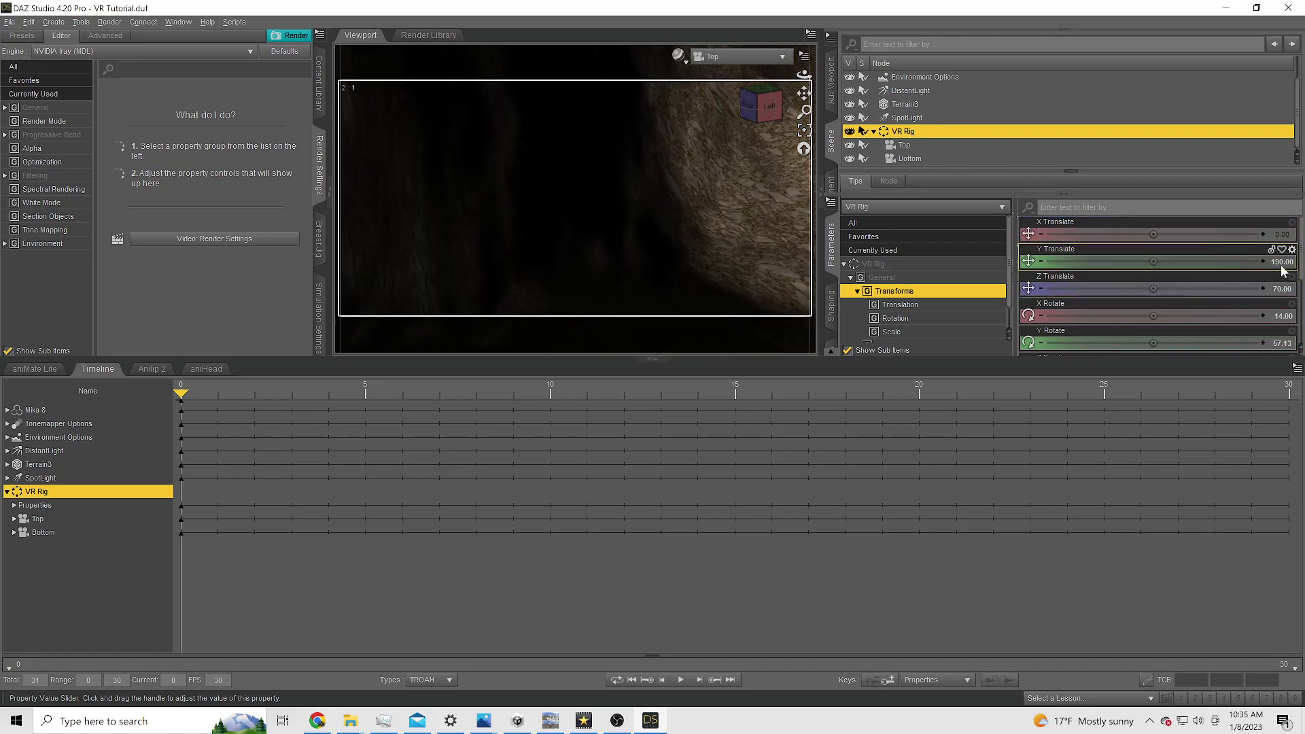
{"action": "left_click", "coordinate": [1278, 262]}
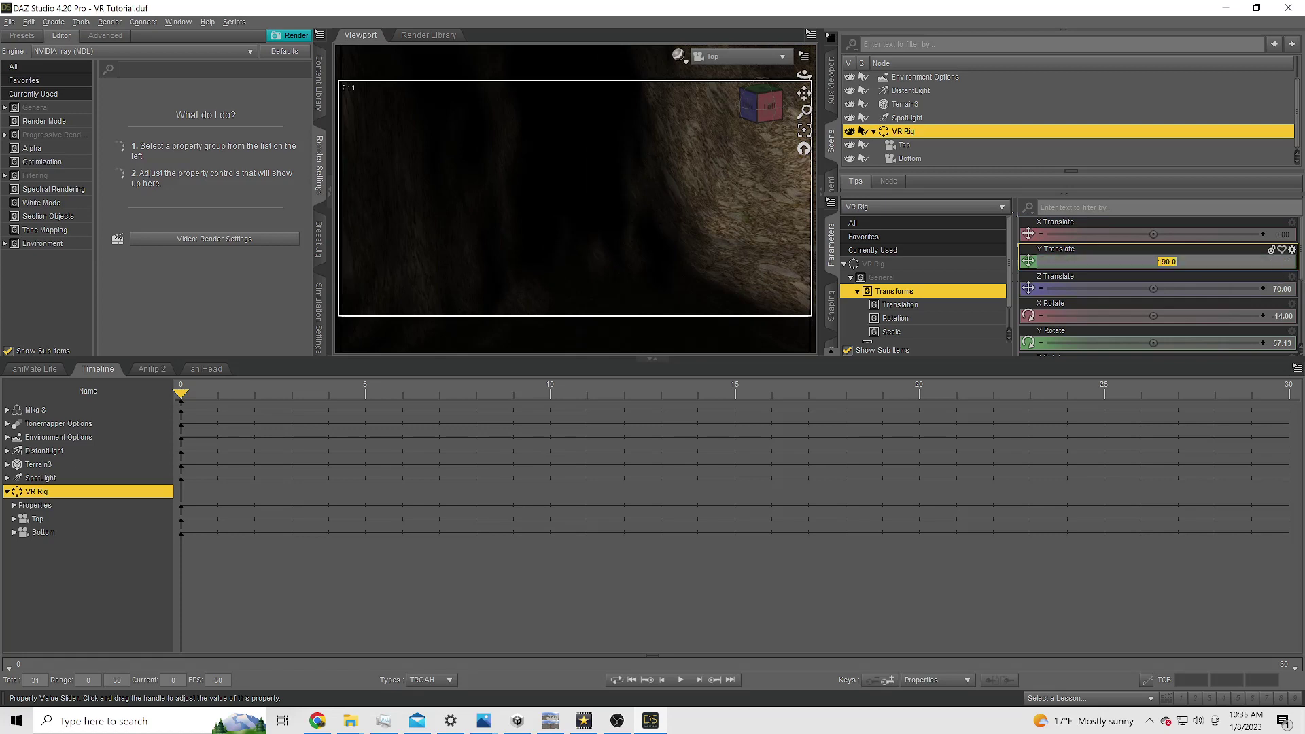
{"action": "key", "text": "Return"}
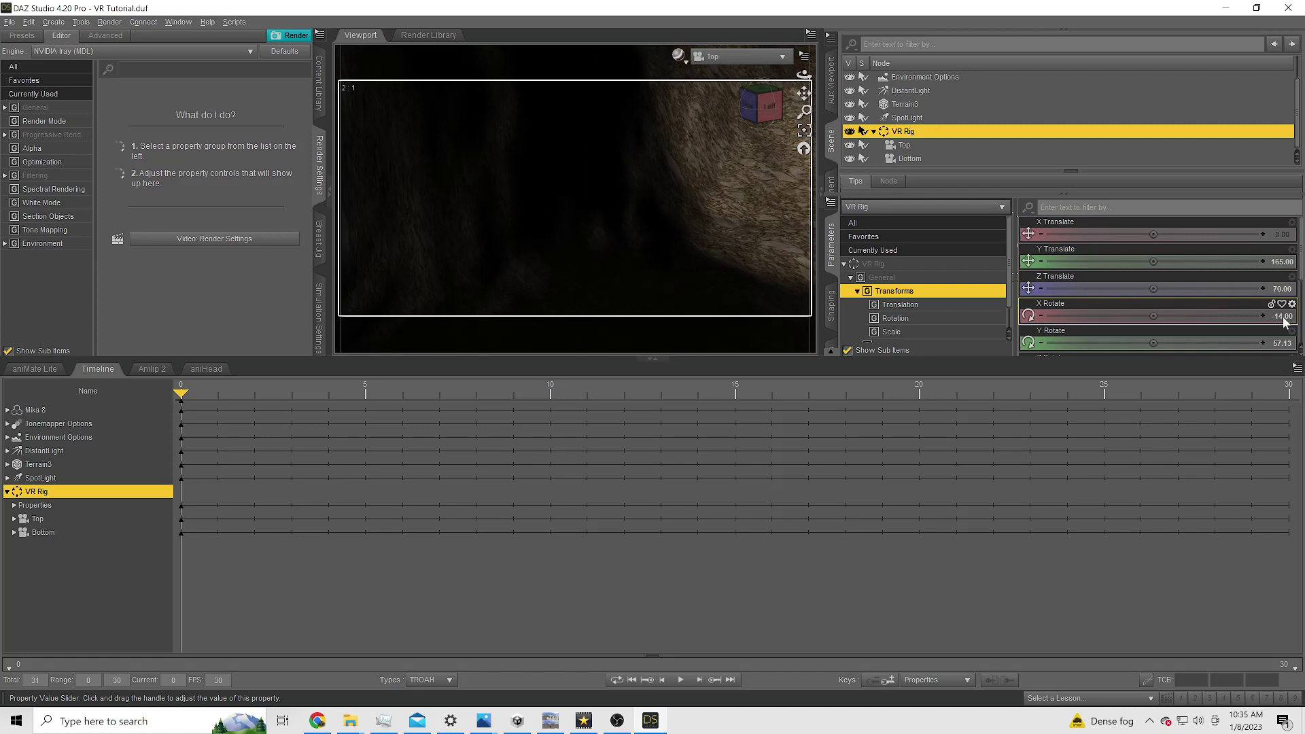
Step: Set the VR Rig's Y Rotate to 0 and its Y Translate to 168
{"action": "left_click", "coordinate": [1277, 343]}
{"action": "type", "text": "0"}
{"action": "key", "text": "Return"}
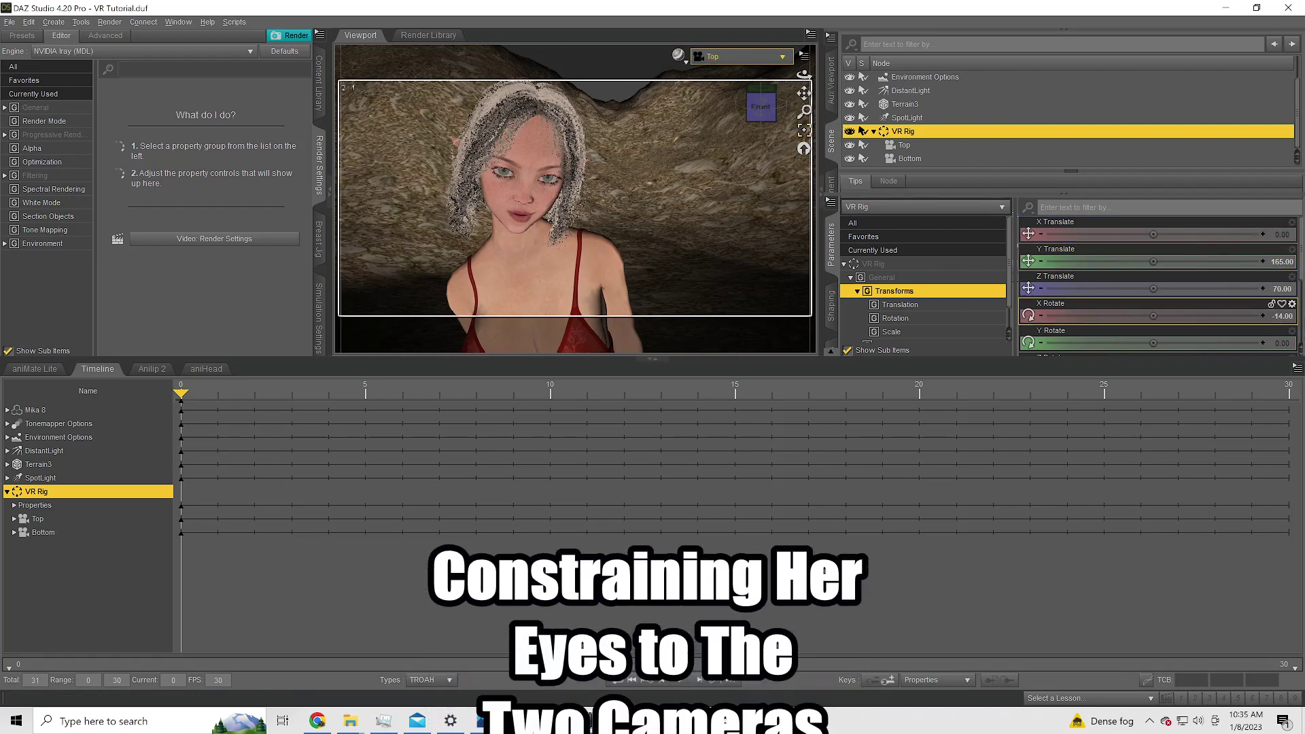
{"action": "left_click", "coordinate": [1166, 262]}
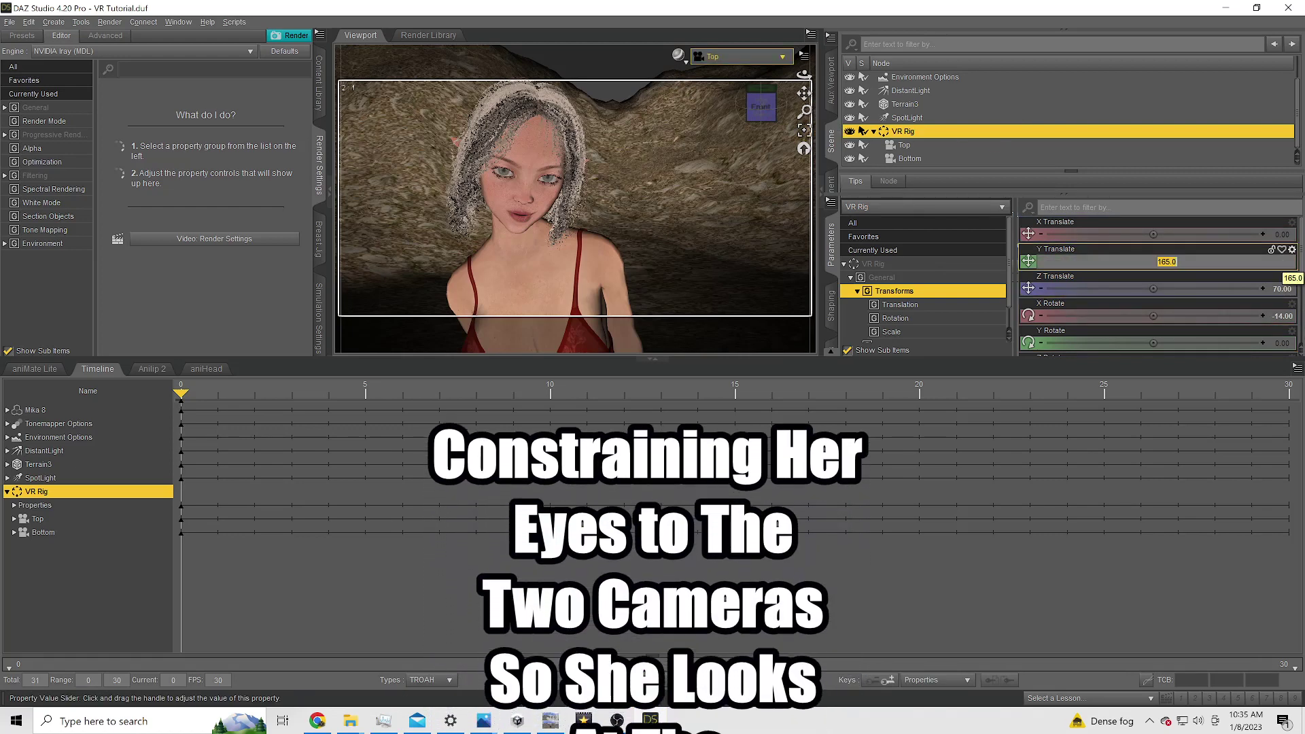
{"action": "type", "text": "168"}
{"action": "key", "text": "Return"}
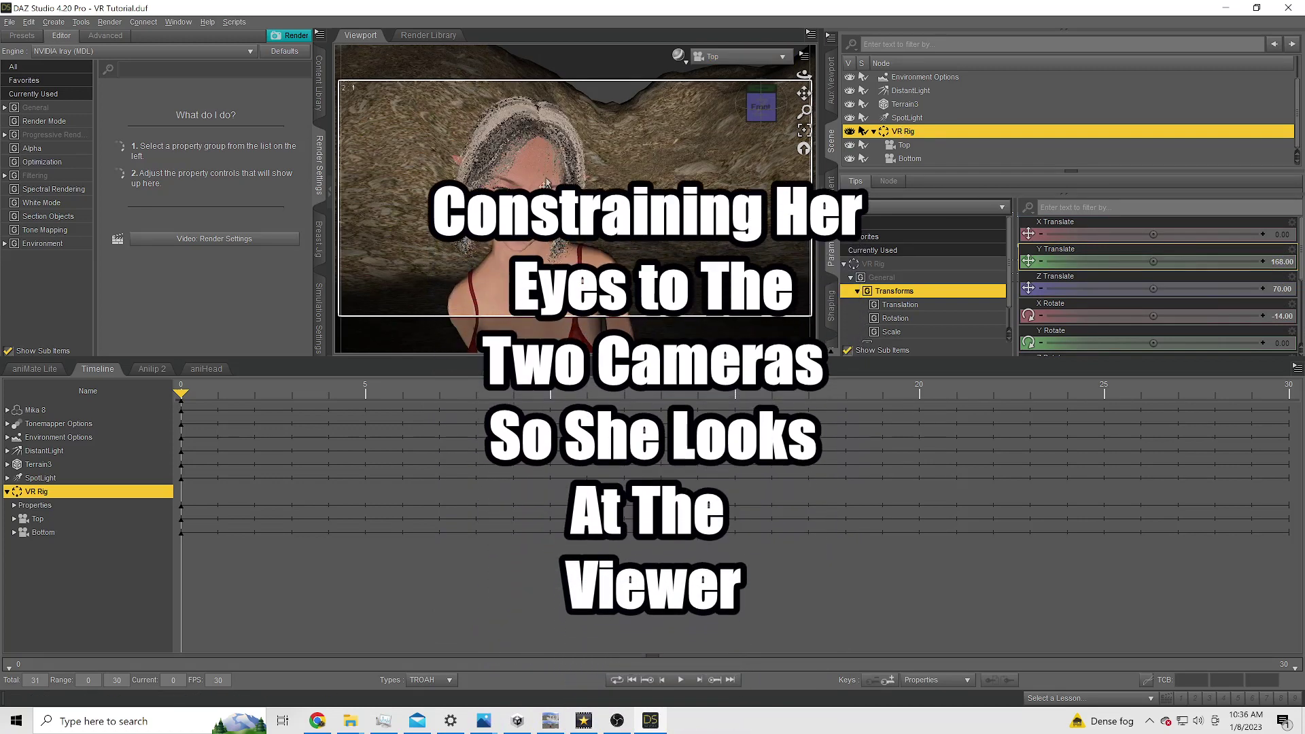
Step: Constrain the Mika 8 figure's right eye to point at the Top camera of the VR Rig
{"action": "left_click_drag", "start_coordinate": [517, 204], "coordinate": [504, 201]}
{"action": "left_click", "coordinate": [504, 202]}
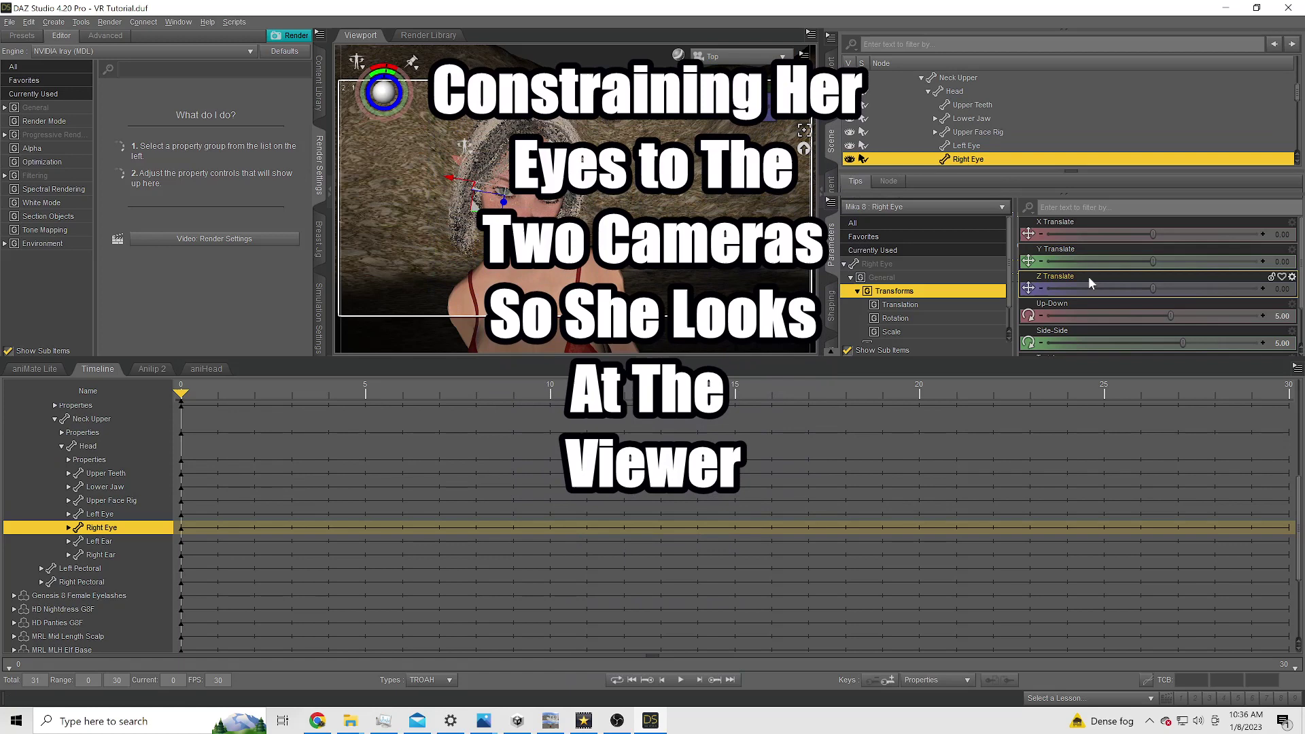
{"action": "left_click", "coordinate": [893, 322]}
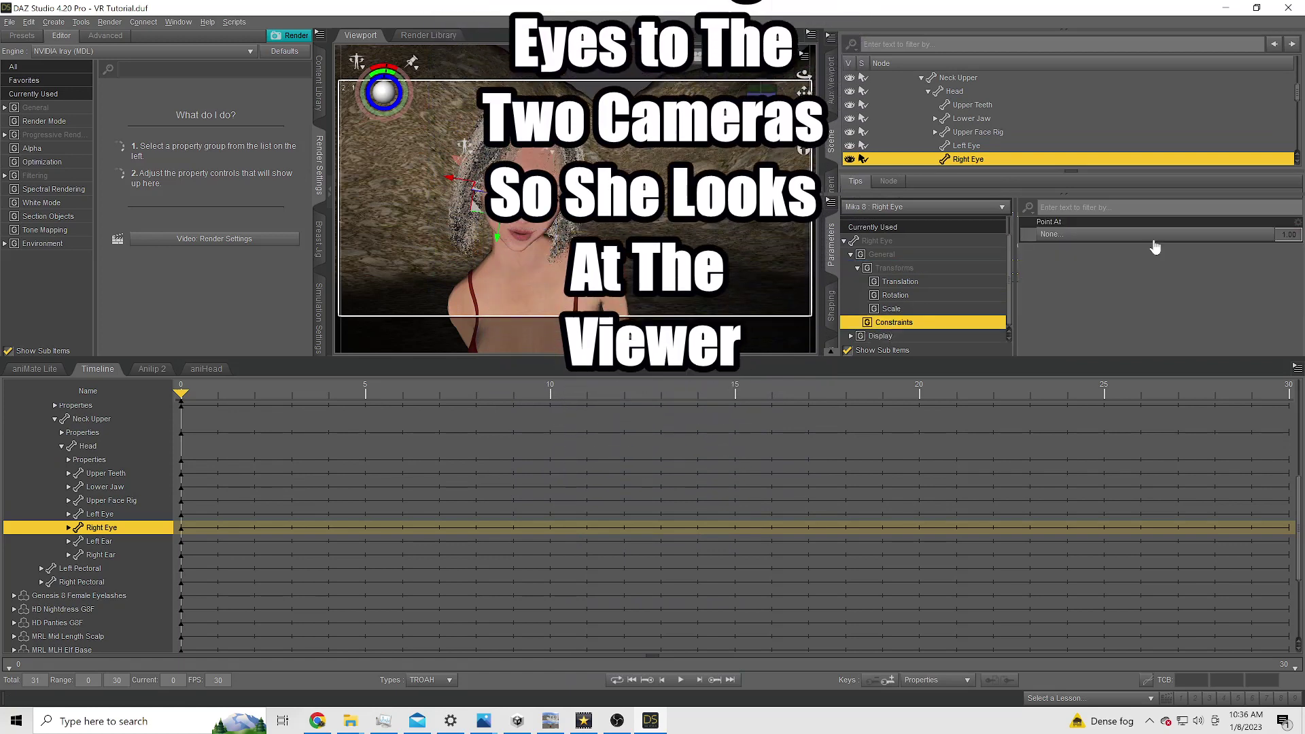
{"action": "left_click", "coordinate": [1070, 234]}
{"action": "left_click", "coordinate": [994, 394]}
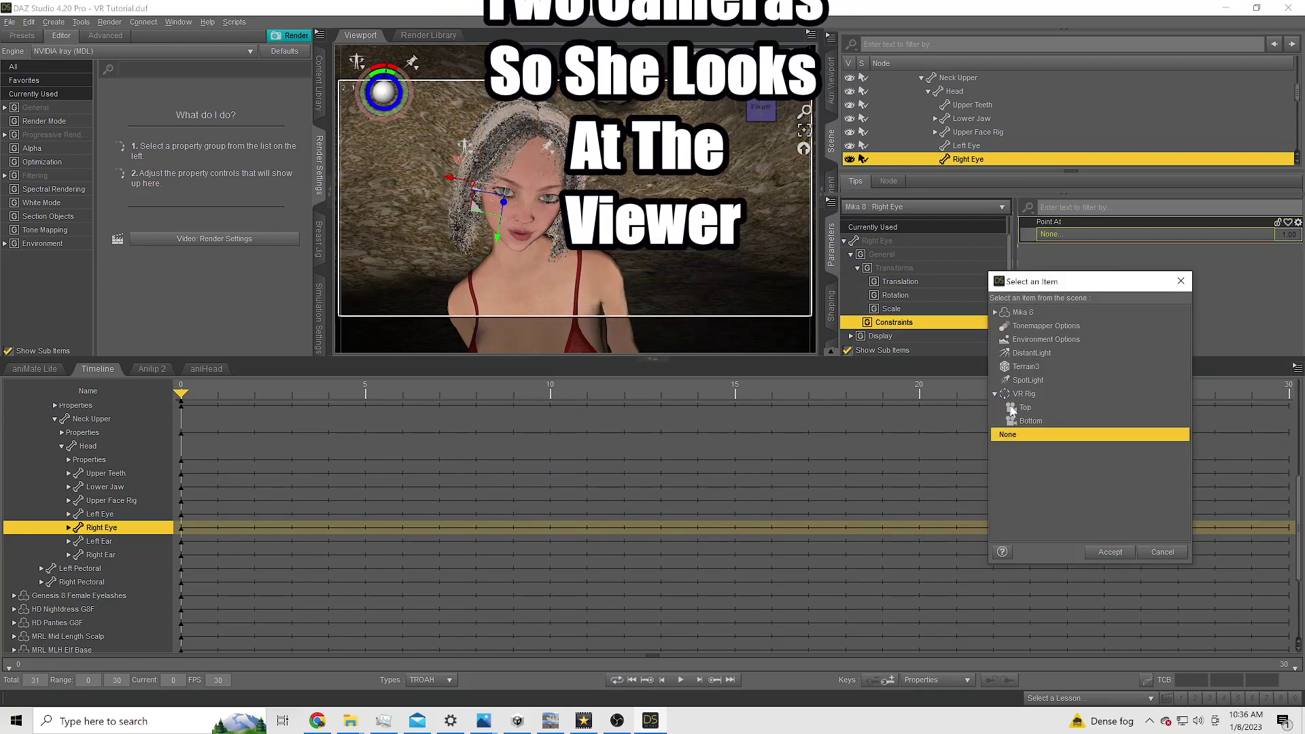
{"action": "left_click", "coordinate": [1025, 407]}
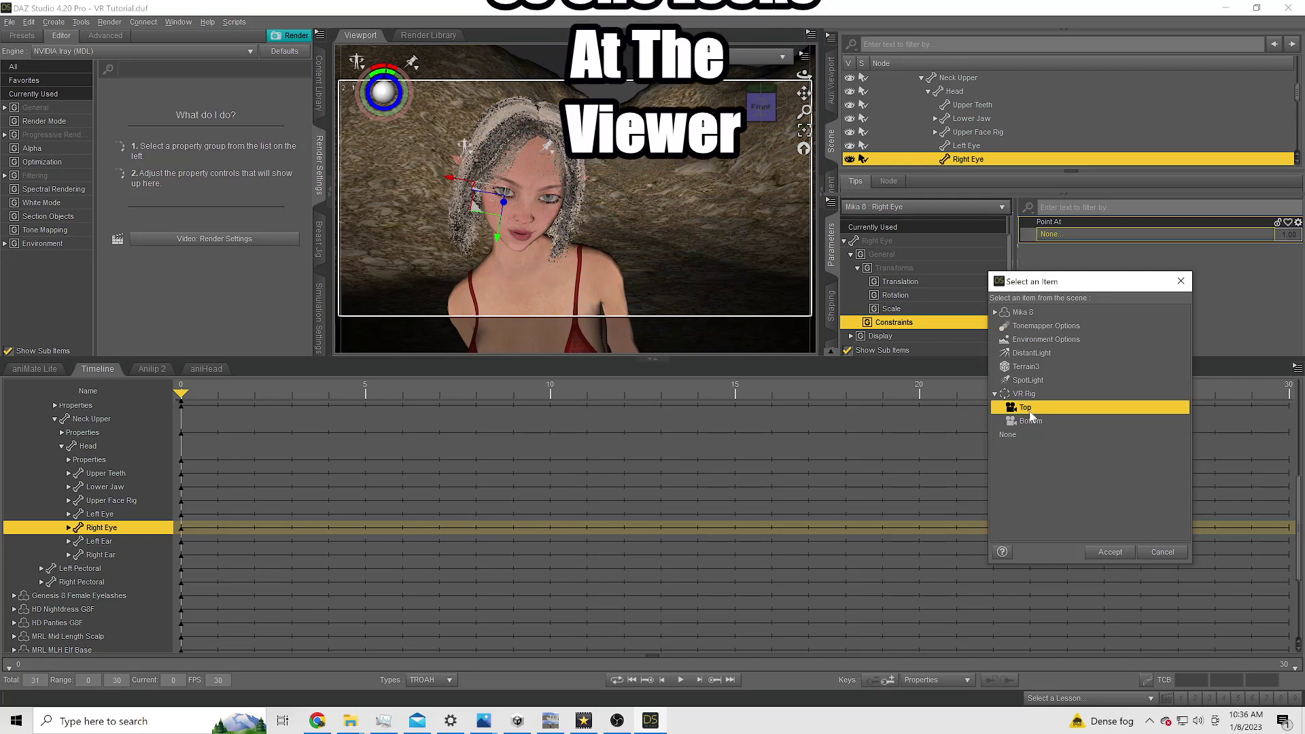
{"action": "left_click", "coordinate": [1108, 552]}
Step: Constrain the Mika 8 figure's left eye to point at the Bottom camera of the VR Rig
{"action": "left_click", "coordinate": [957, 146]}
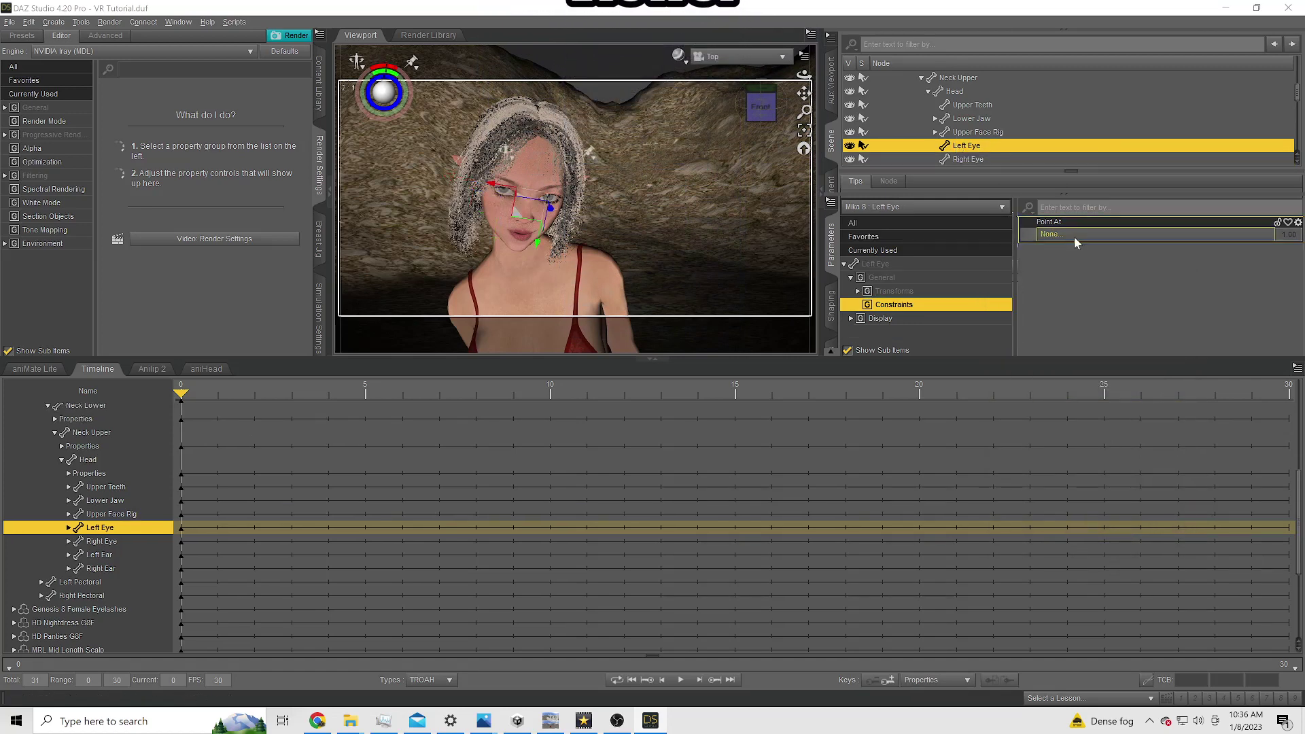
{"action": "left_click", "coordinate": [1074, 236]}
{"action": "left_click", "coordinate": [995, 394]}
{"action": "left_click", "coordinate": [1032, 421]}
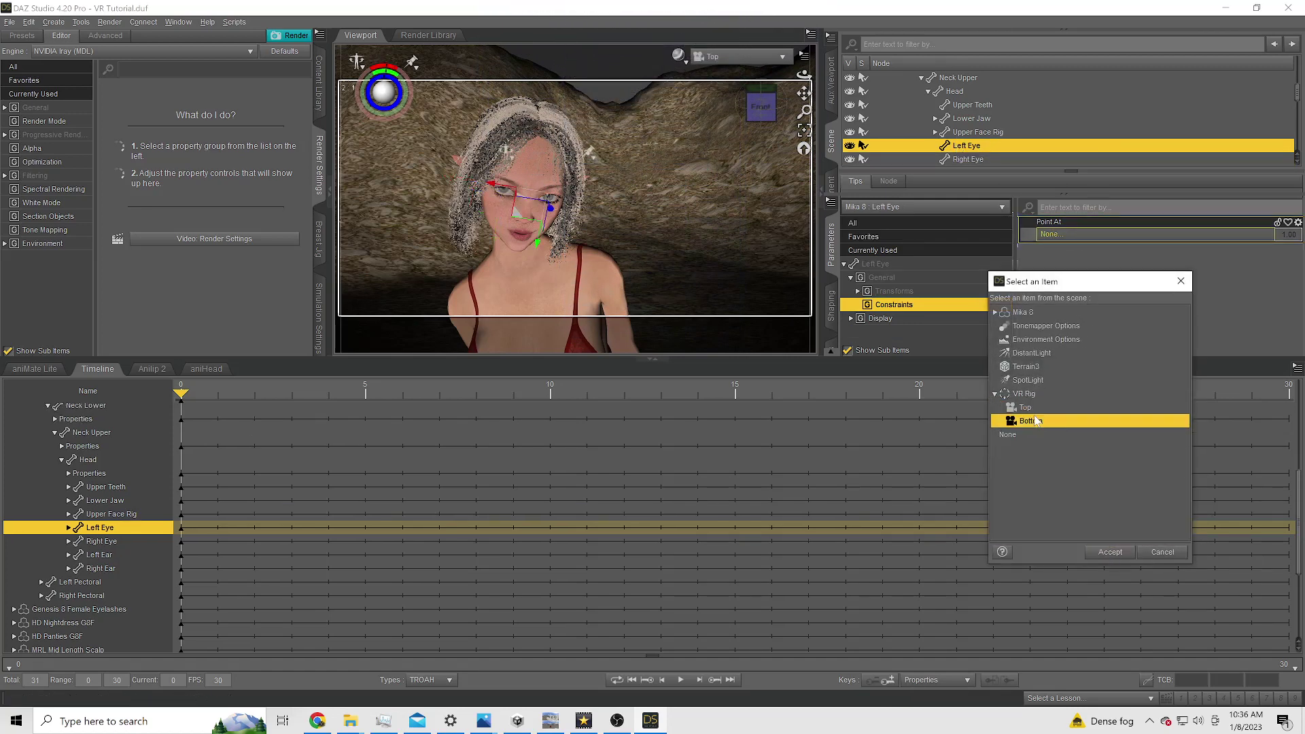
{"action": "left_click", "coordinate": [1111, 552]}
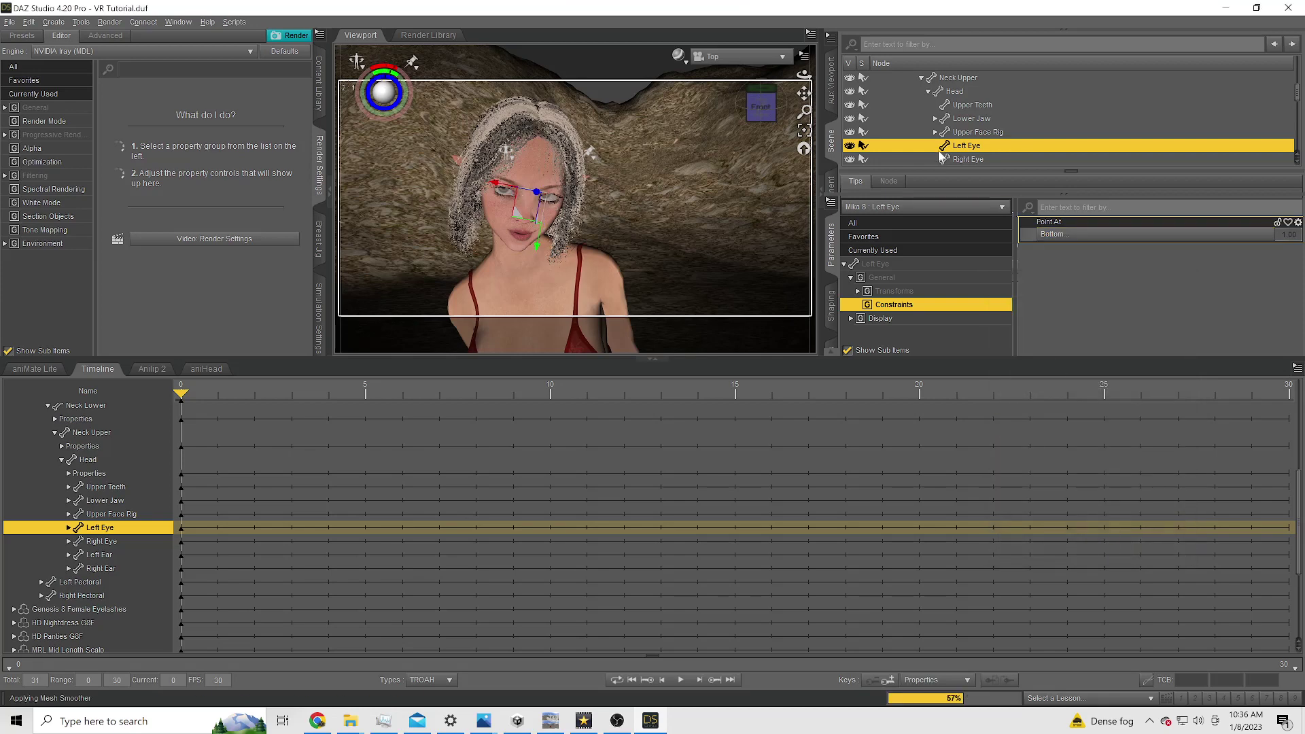
Step: Collapse the Mika 8 hierarchy and shift the VR Rig to about -4.22 on X Translate
{"action": "scroll", "coordinate": [969, 134], "scroll_direction": "up", "scroll_amount": 3}
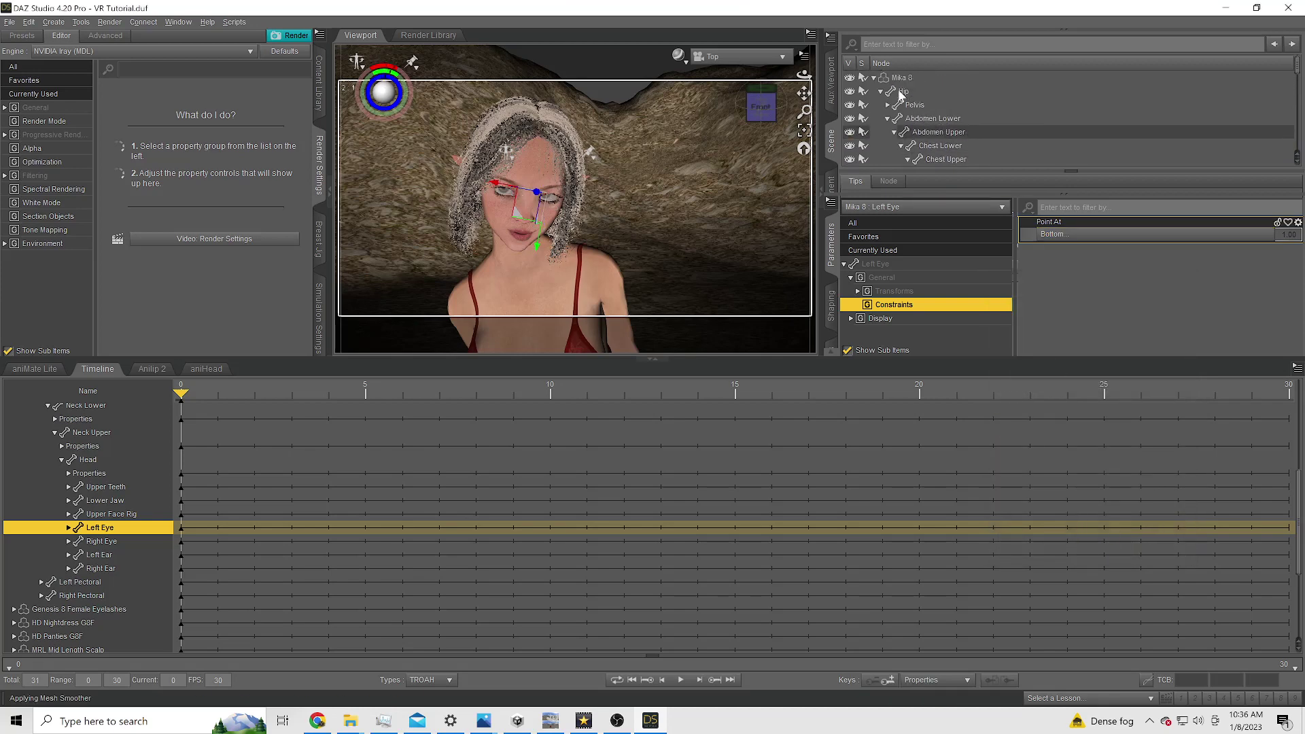
{"action": "left_click", "coordinate": [874, 77]}
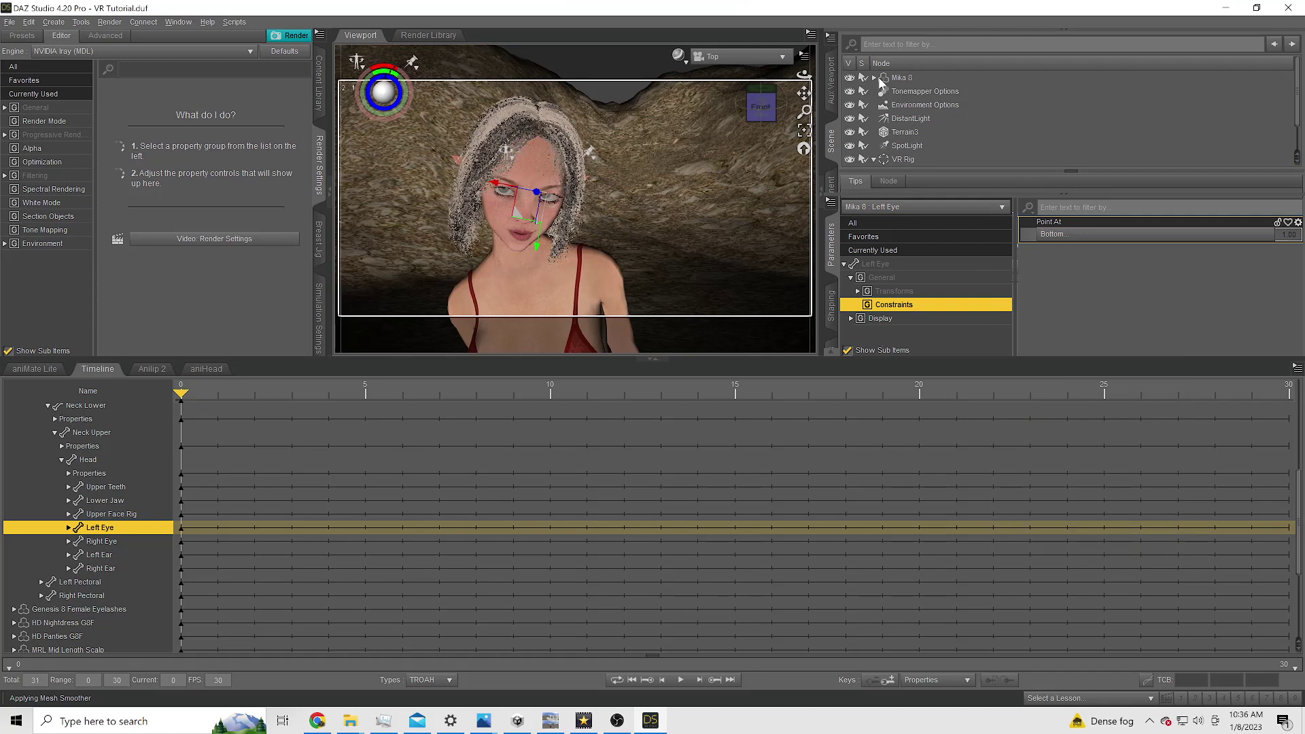
{"action": "left_click", "coordinate": [903, 159]}
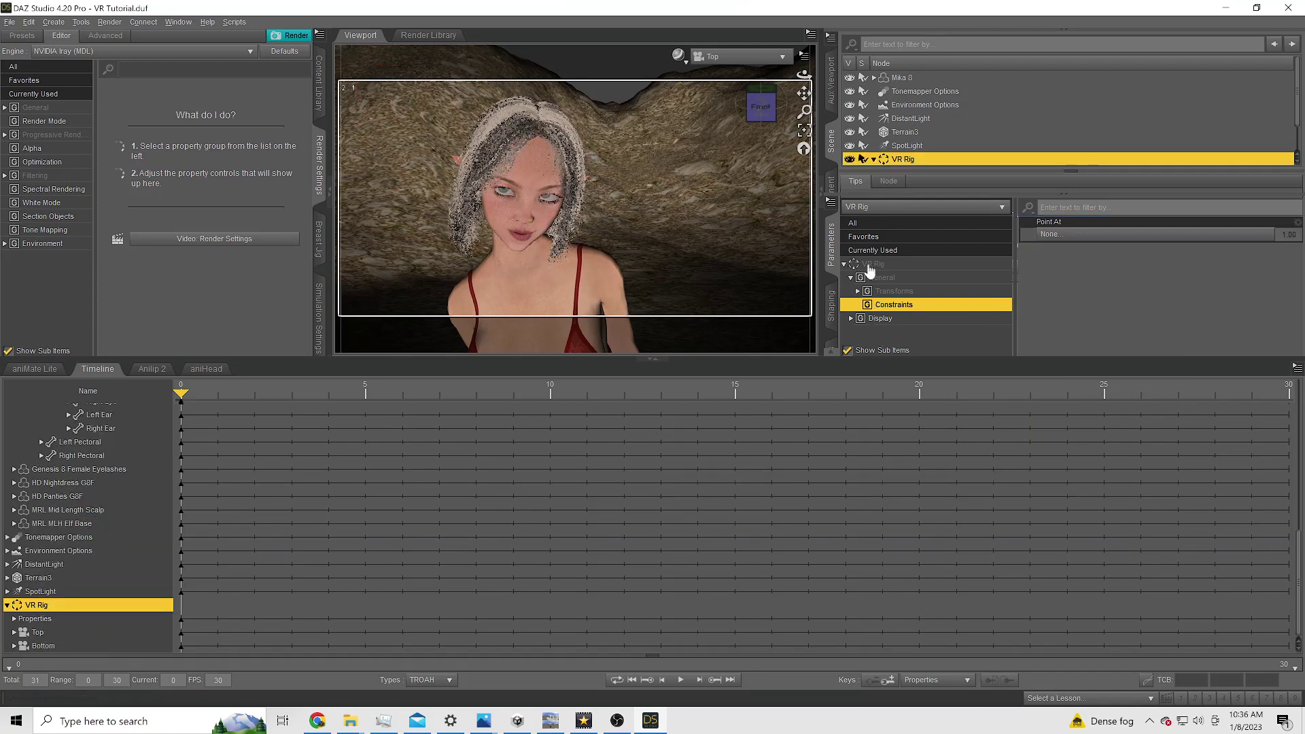
{"action": "left_click", "coordinate": [870, 264]}
{"action": "mouse_move", "coordinate": [1153, 234]}
{"action": "left_mouse_down"}
{"action": "mouse_move", "coordinate": [1174, 235]}
{"action": "mouse_move", "coordinate": [1153, 234]}
{"action": "left_mouse_up"}
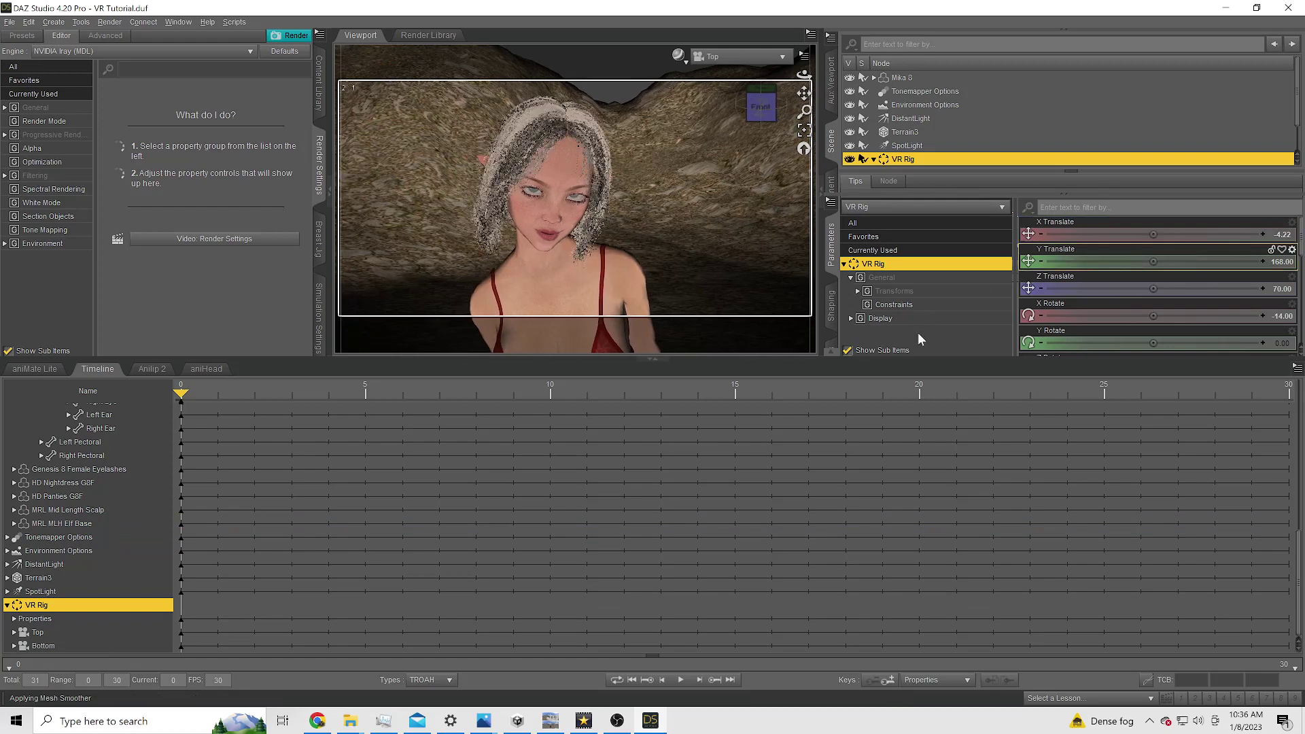
Step: Set the X Translate of the VR Rig's Bottom camera to 5.5
{"action": "double_click", "coordinate": [901, 160]}
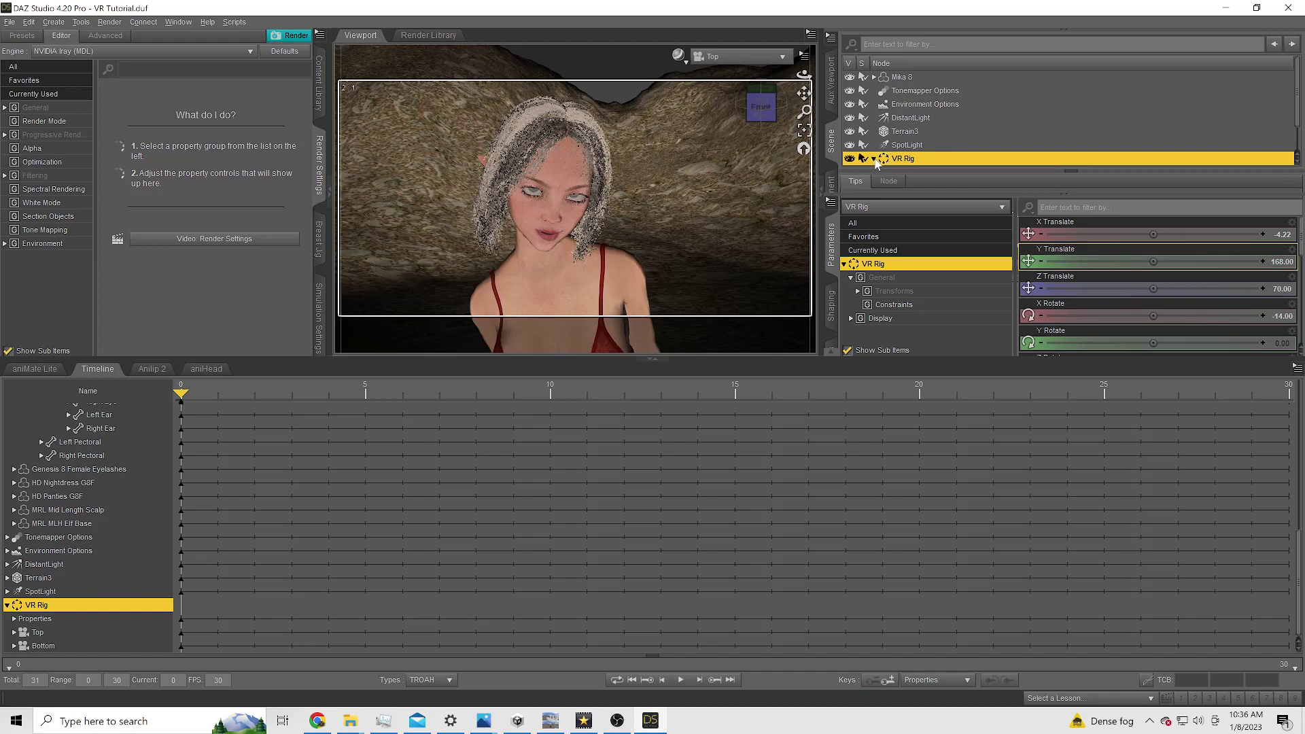
{"action": "double_click", "coordinate": [892, 159]}
{"action": "left_click", "coordinate": [898, 159]}
{"action": "left_click", "coordinate": [1281, 234]}
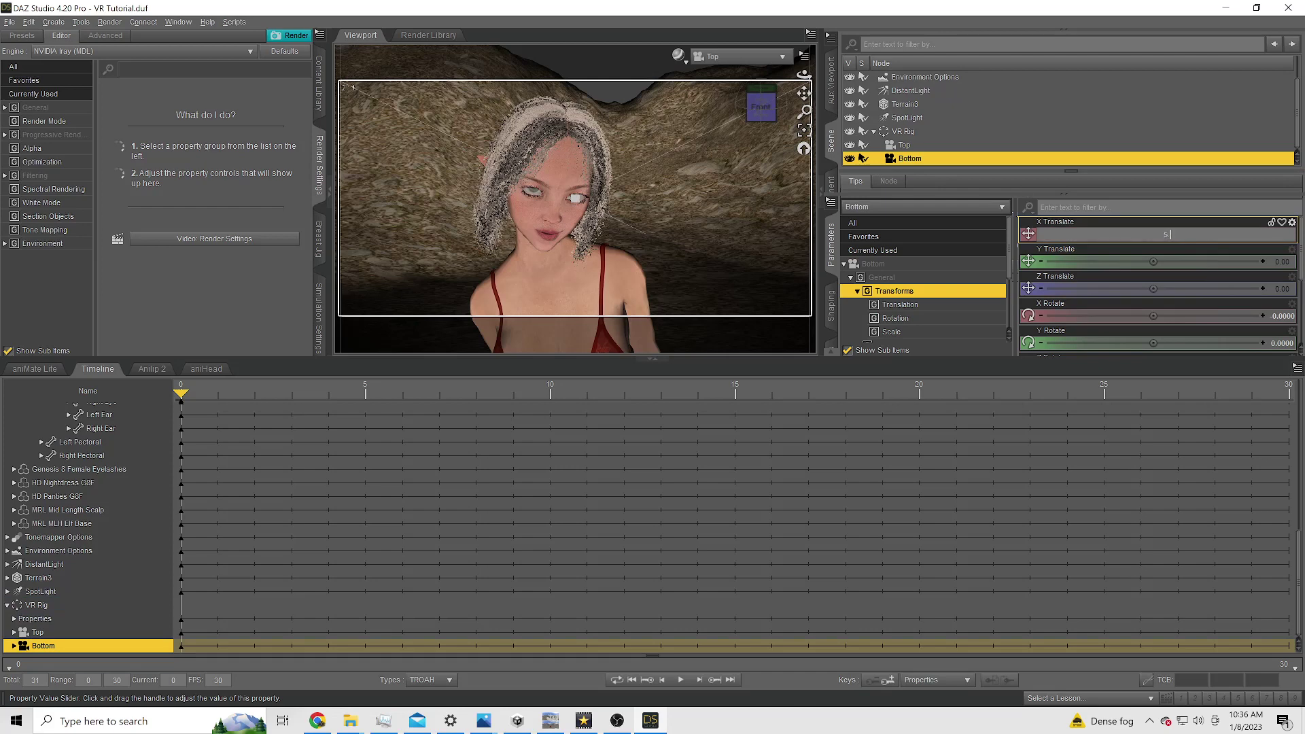
{"action": "key", "text": "Return"}
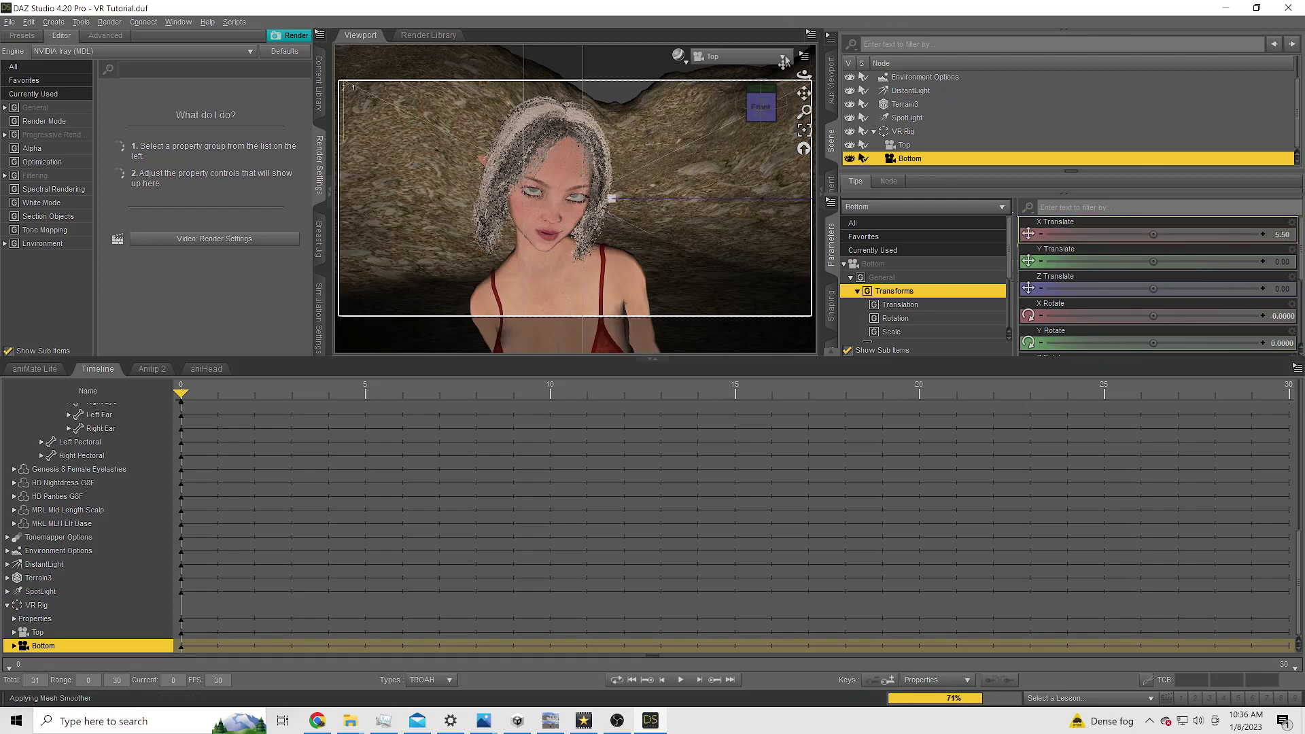
Step: Look at the scene through the Bottom camera and check both cameras' placement in Top View
{"action": "left_click", "coordinate": [779, 63]}
{"action": "left_click", "coordinate": [756, 174]}
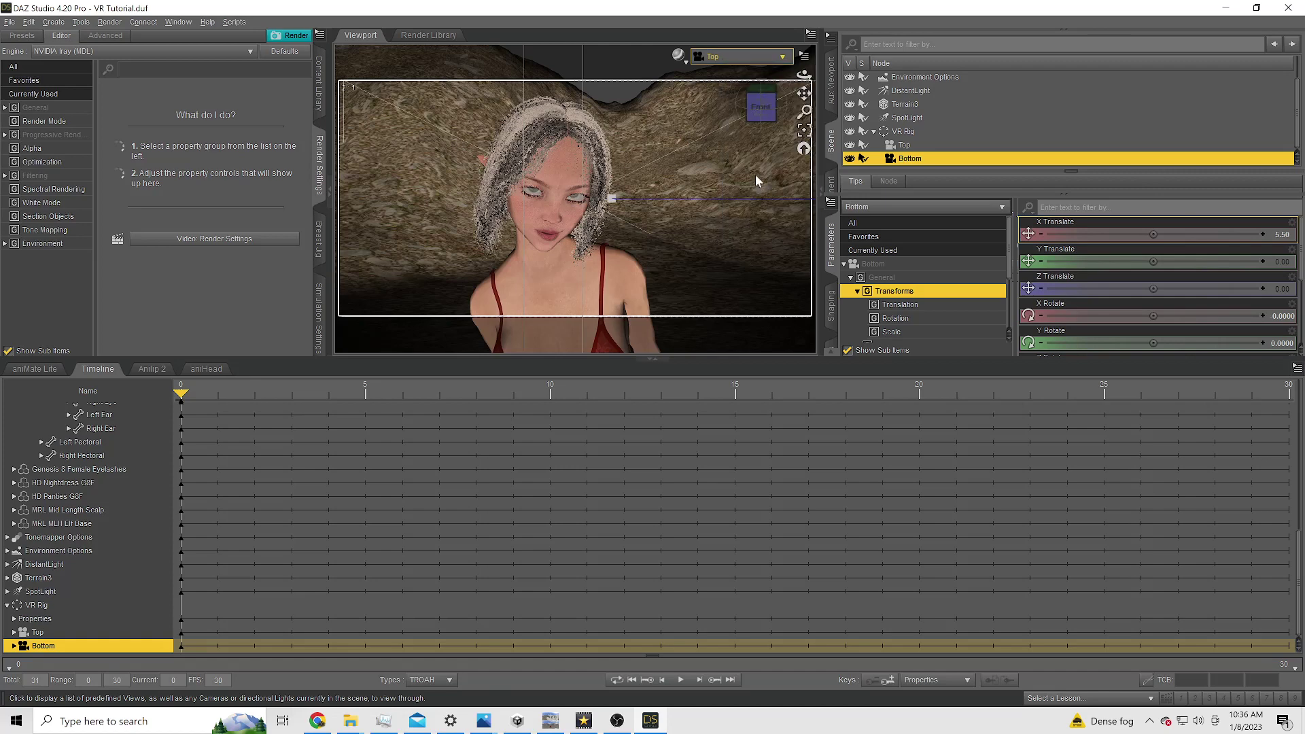
{"action": "left_click", "coordinate": [750, 57]}
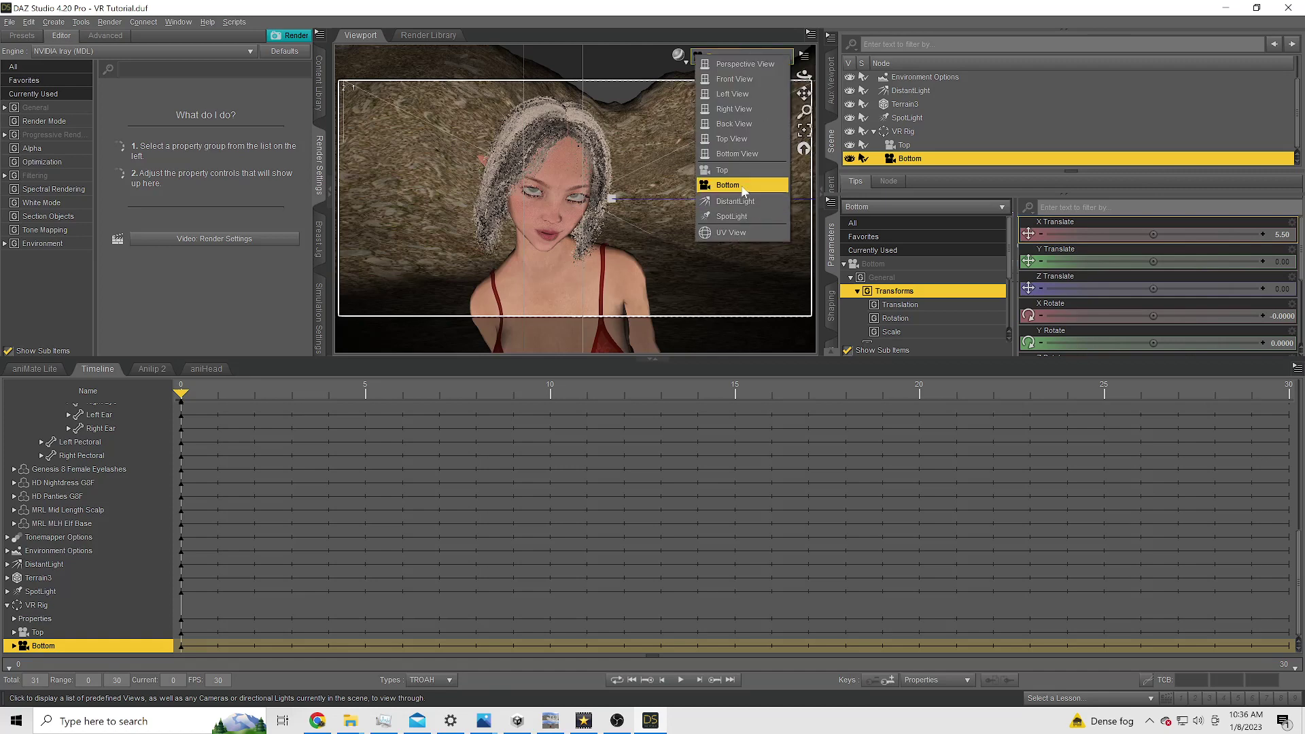
{"action": "left_click", "coordinate": [743, 194]}
{"action": "left_click", "coordinate": [735, 57]}
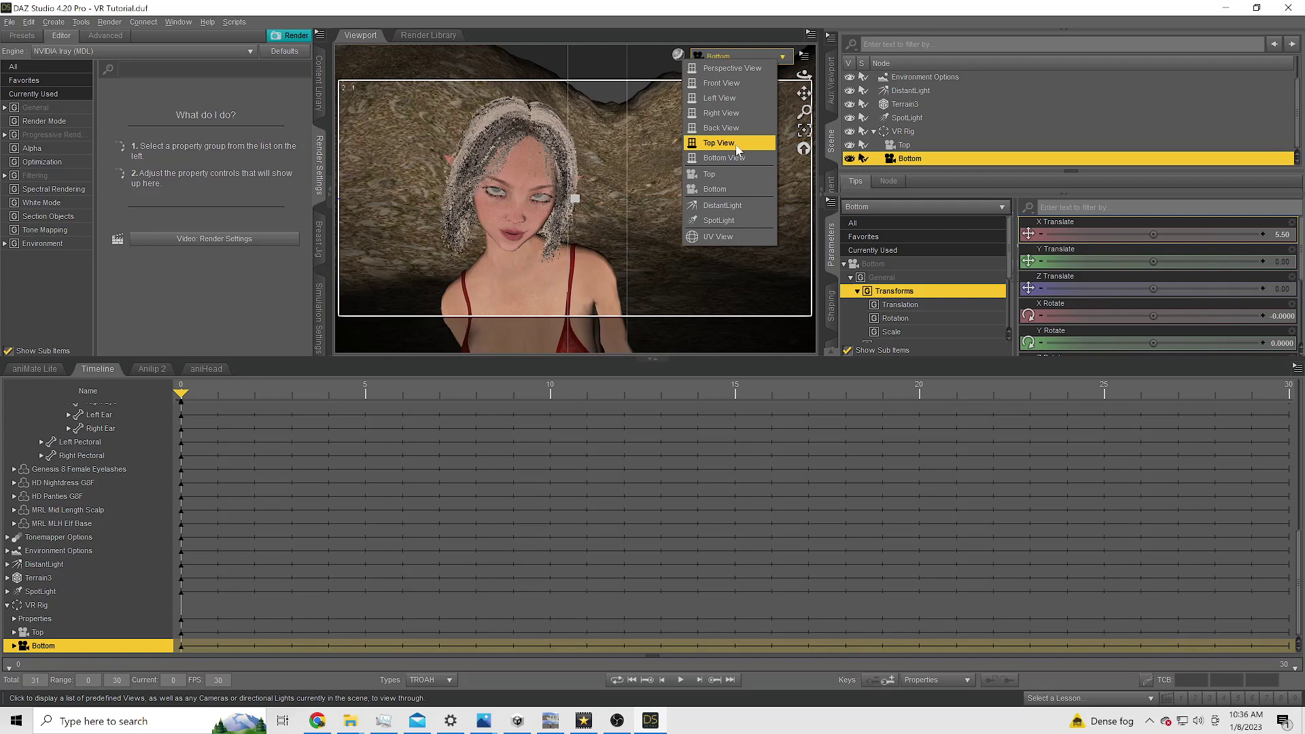
{"action": "left_click", "coordinate": [725, 144]}
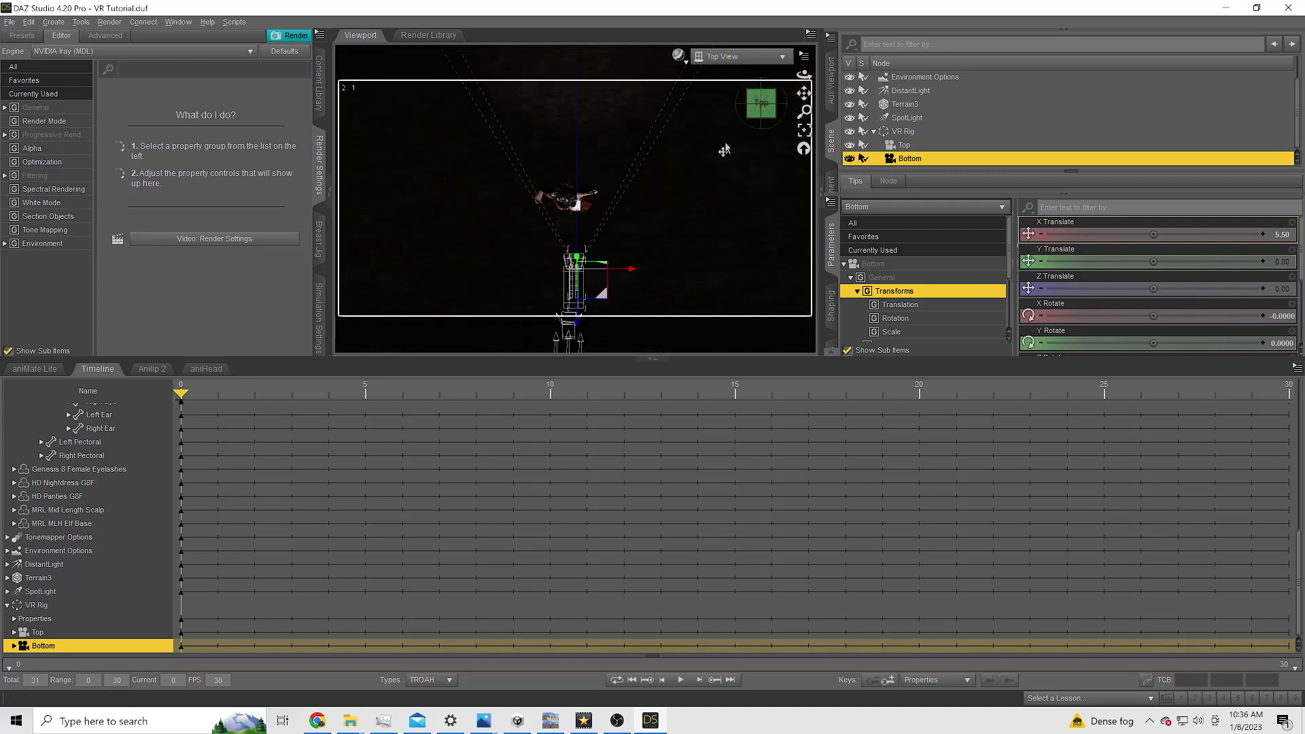
Step: Look through the Top camera and start rendering the scene
{"action": "left_click", "coordinate": [739, 58]}
{"action": "left_click", "coordinate": [713, 174]}
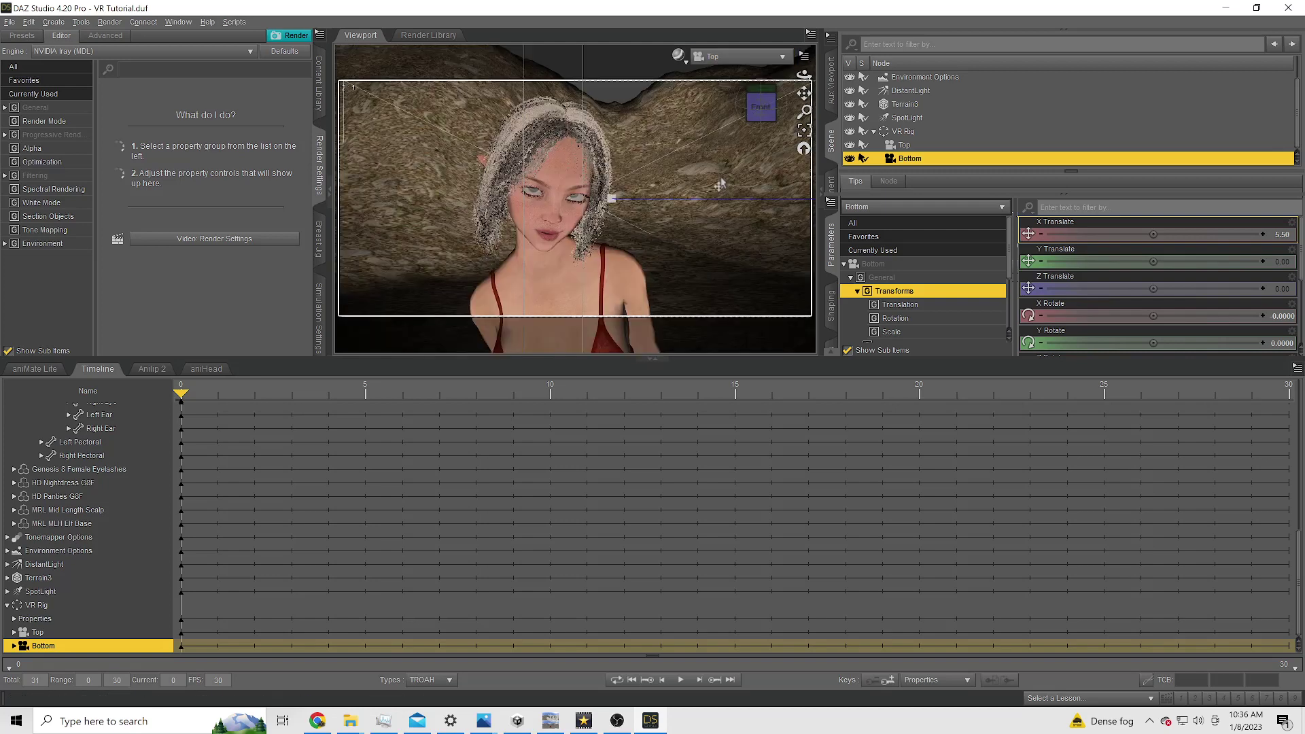
{"action": "left_click", "coordinate": [284, 40]}
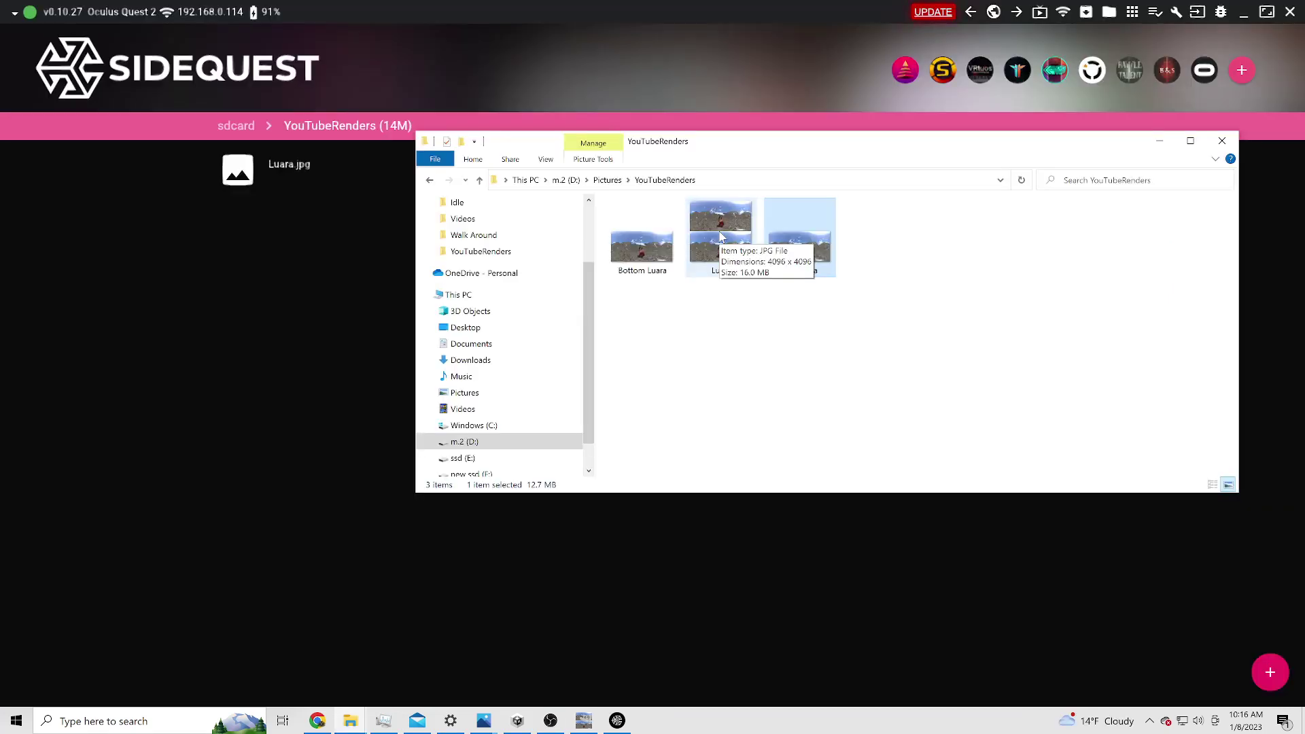
Step: In File Explorer, inspect the Luara image file in the YouTubeRenders folder
{"action": "left_click", "coordinate": [722, 236]}
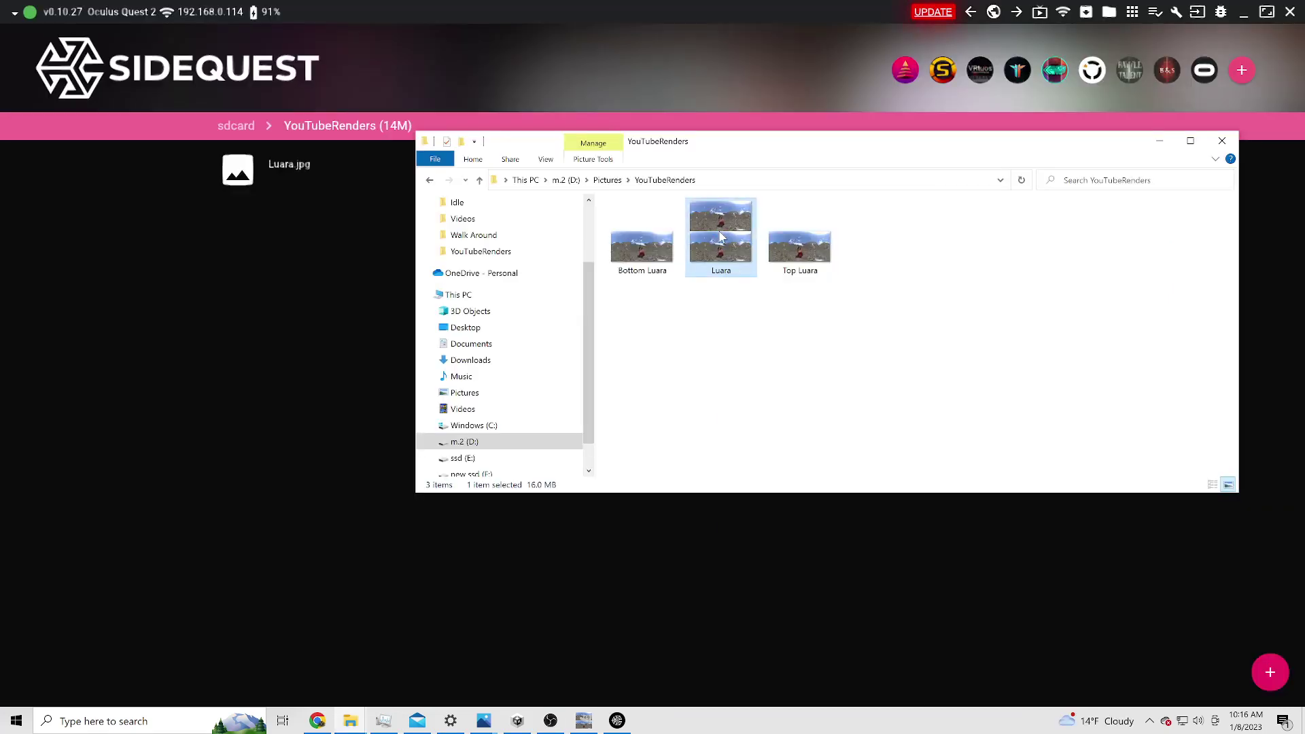
{"action": "right_click", "coordinate": [721, 236]}
{"action": "left_click", "coordinate": [800, 678]}
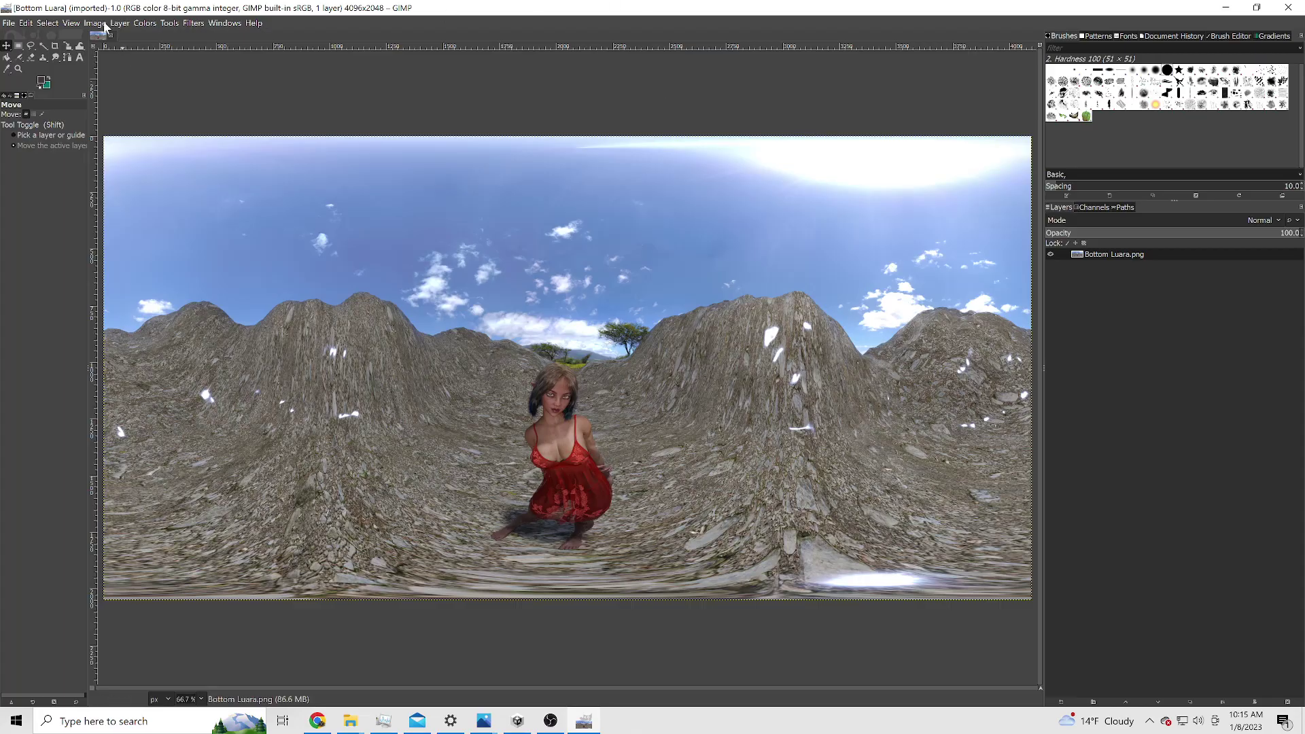
Step: In GIMP, resize the Bottom Luara image's canvas to a height of 4096 px, leaving empty space below the picture
{"action": "left_click", "coordinate": [72, 23]}
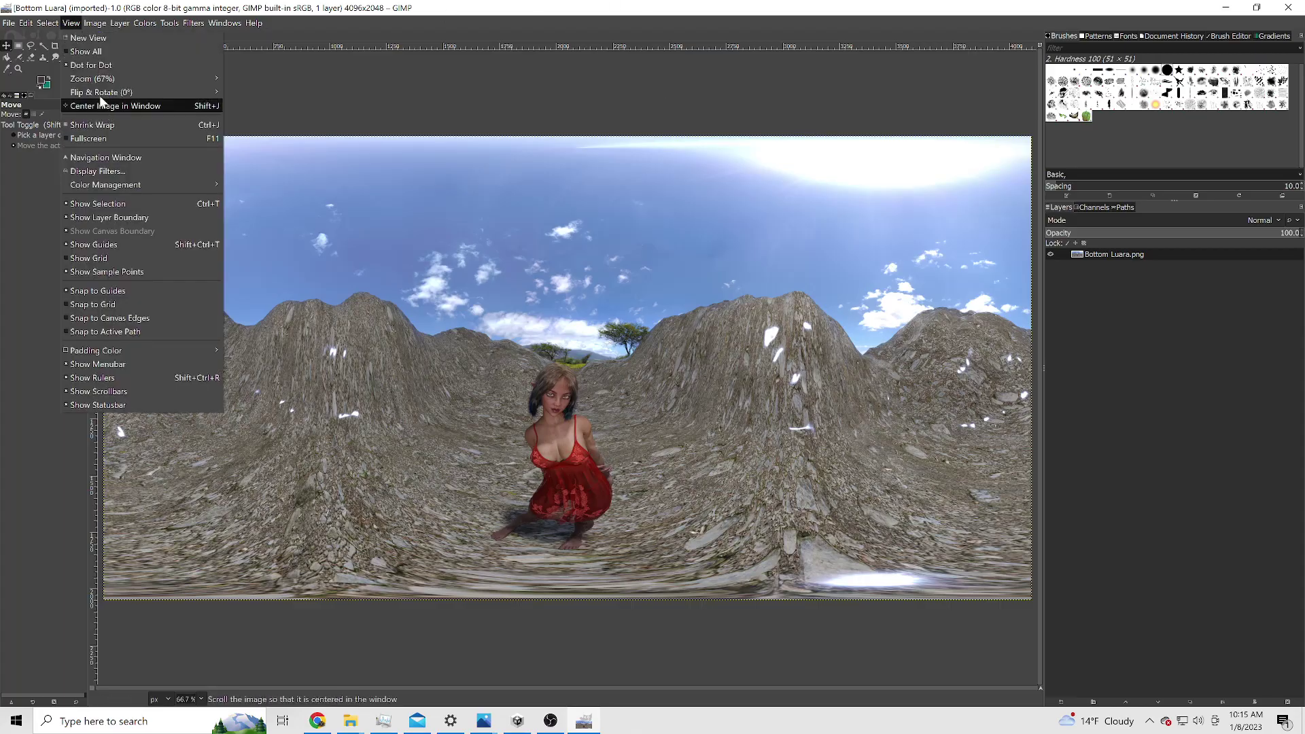
{"action": "mouse_move", "coordinate": [95, 81]}
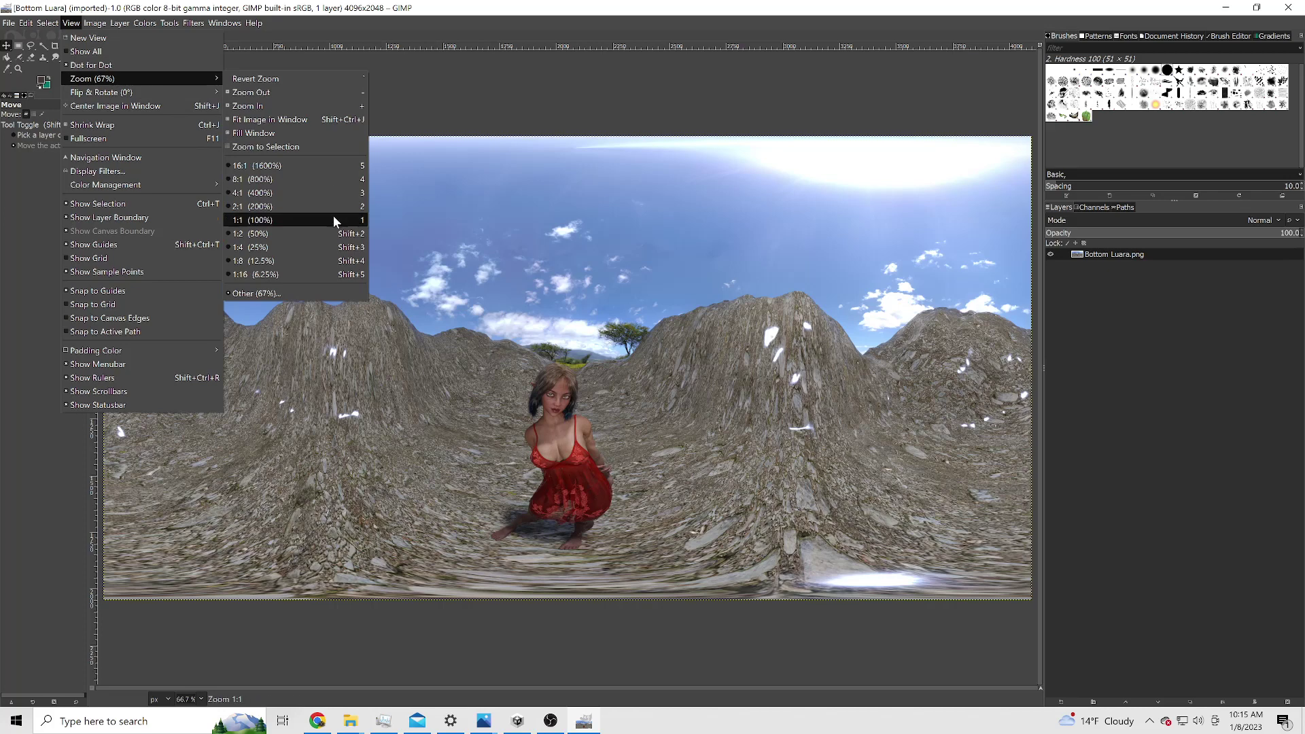
{"action": "left_click", "coordinate": [287, 242]}
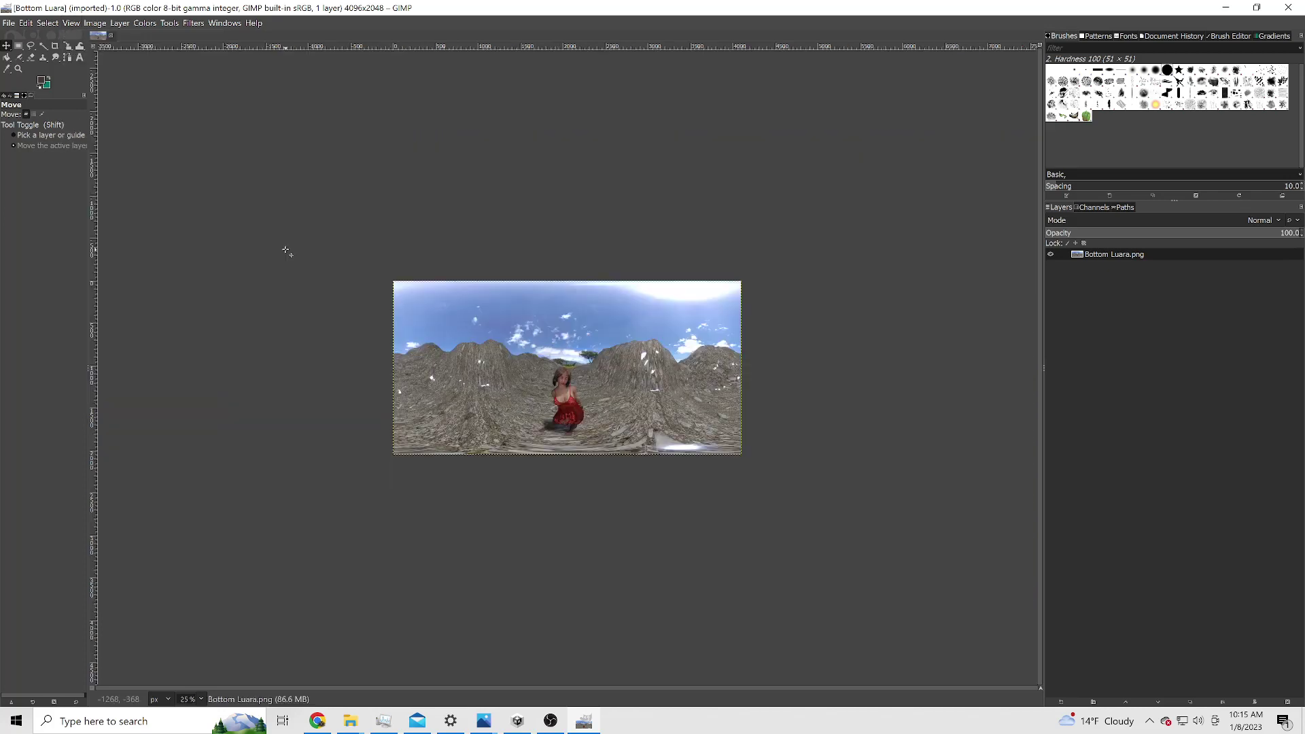
{"action": "left_click", "coordinate": [90, 24]}
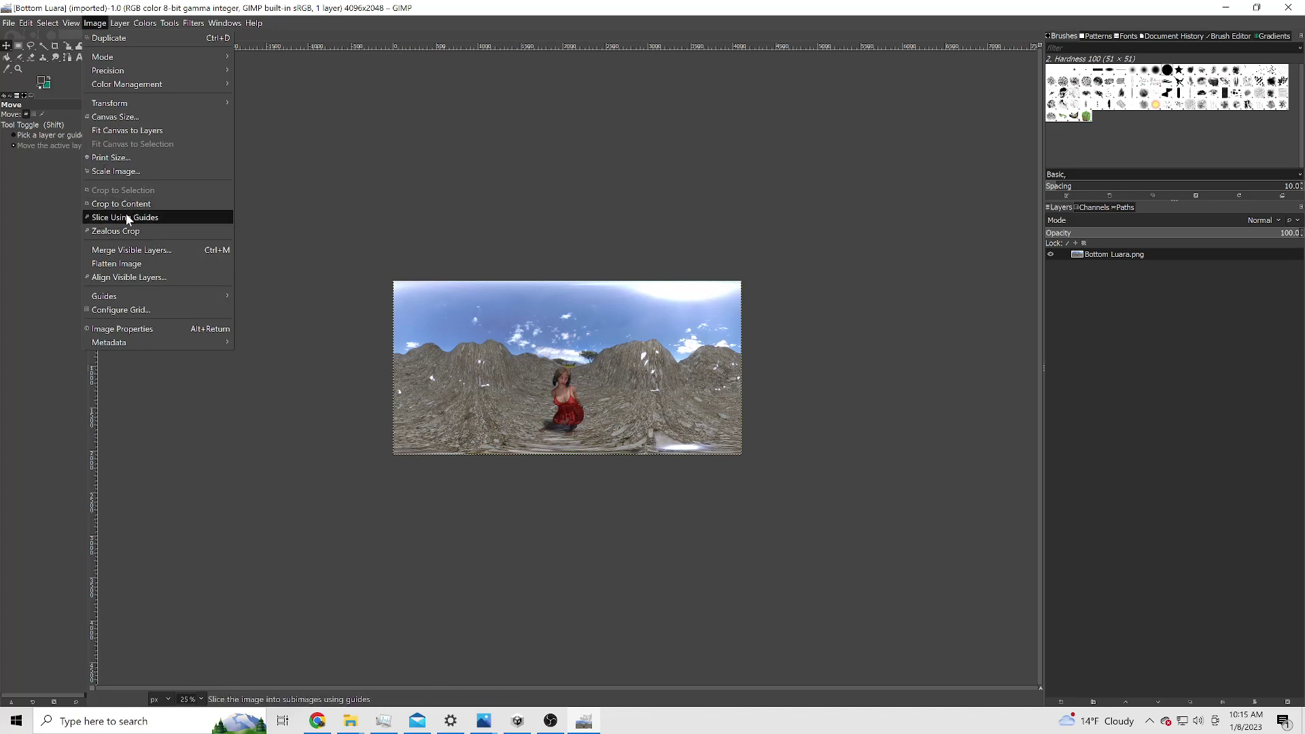
{"action": "left_click", "coordinate": [113, 118]}
{"action": "key", "text": "Tab"}
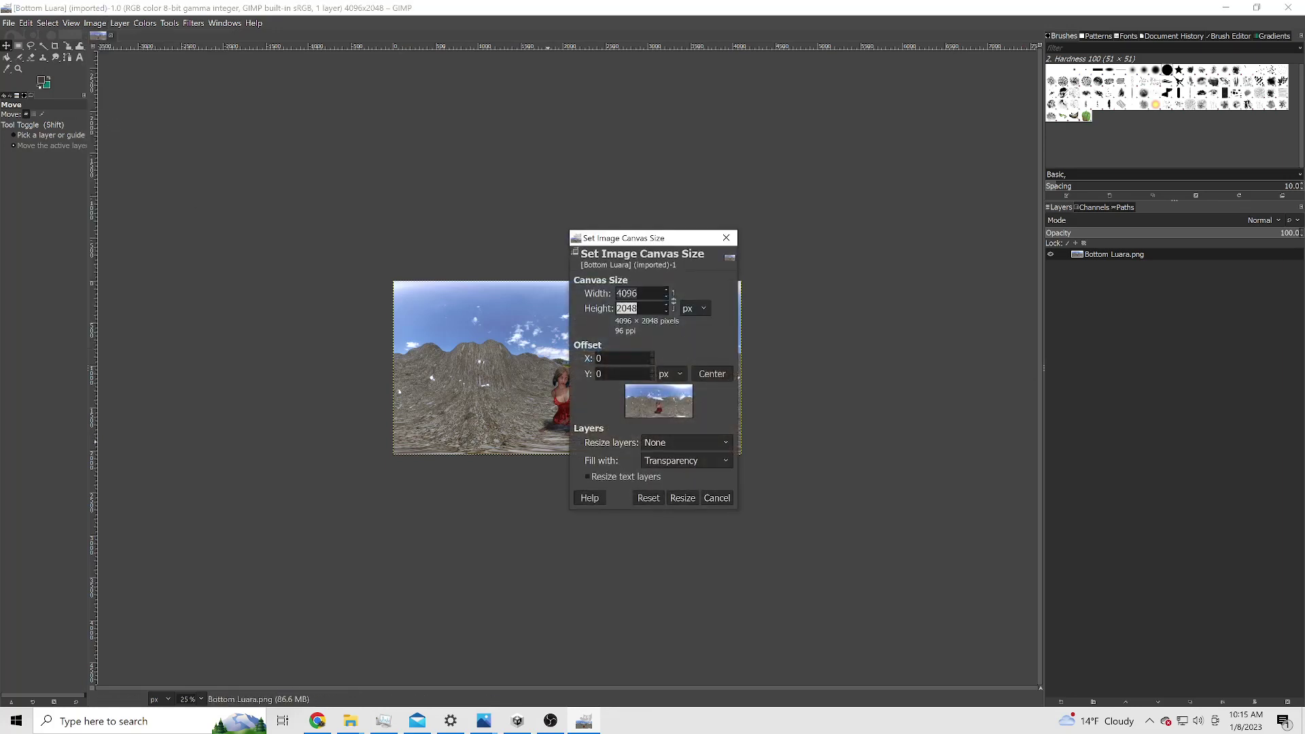
{"action": "type", "text": "4096"}
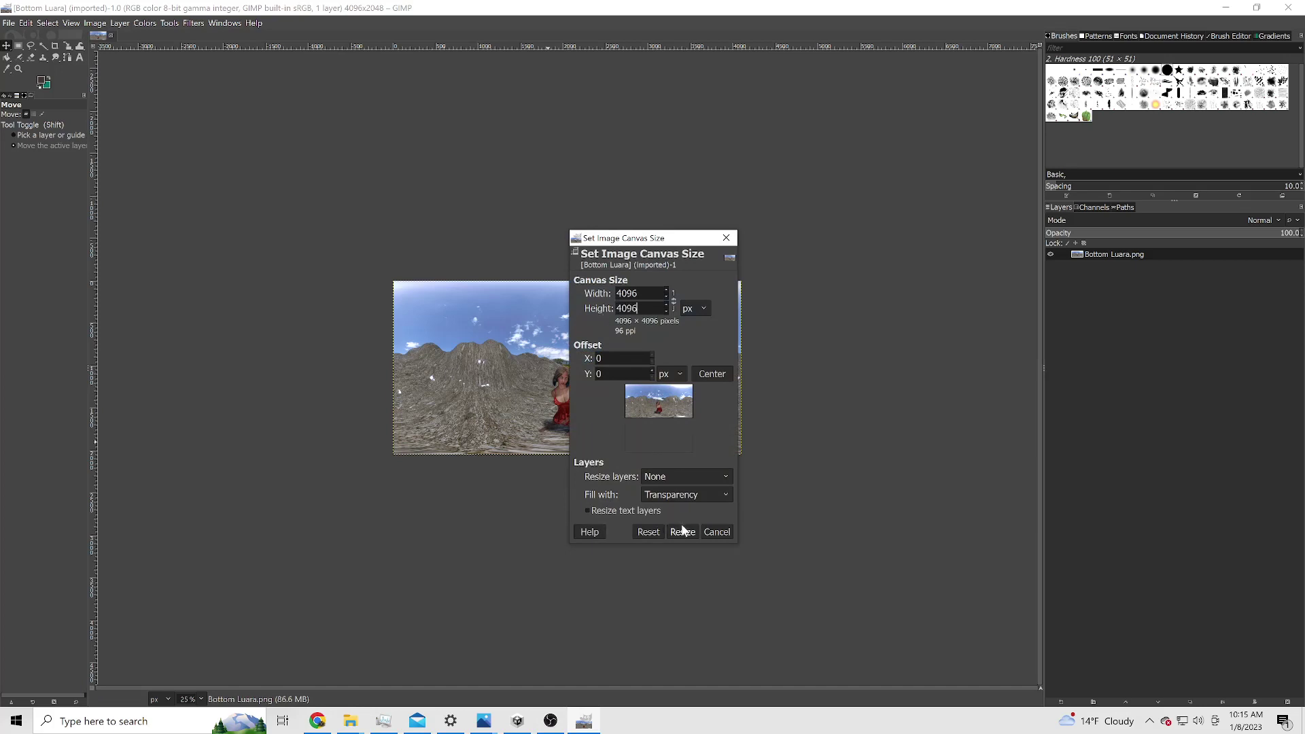
{"action": "left_click", "coordinate": [682, 531]}
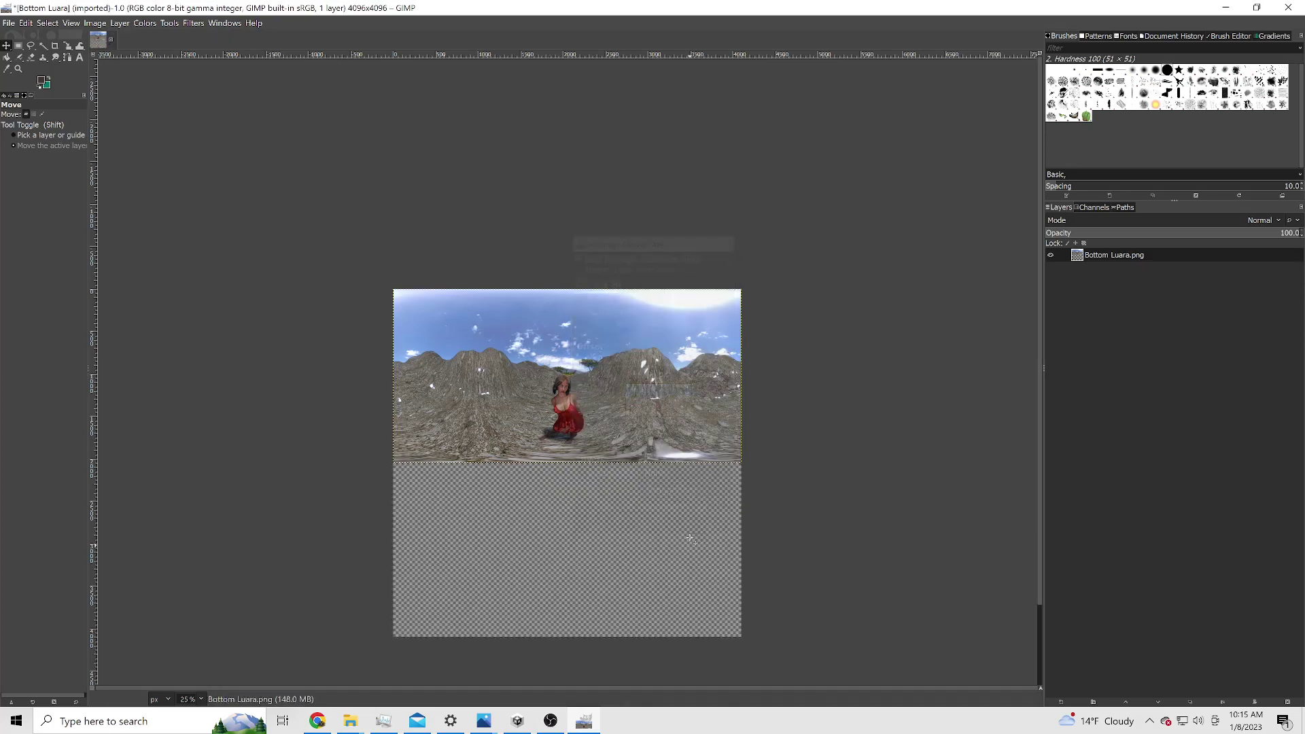
Step: Enable snapping to canvas edges and move the Bottom Luara layer down into the empty lower half of the canvas
{"action": "left_click", "coordinate": [71, 22]}
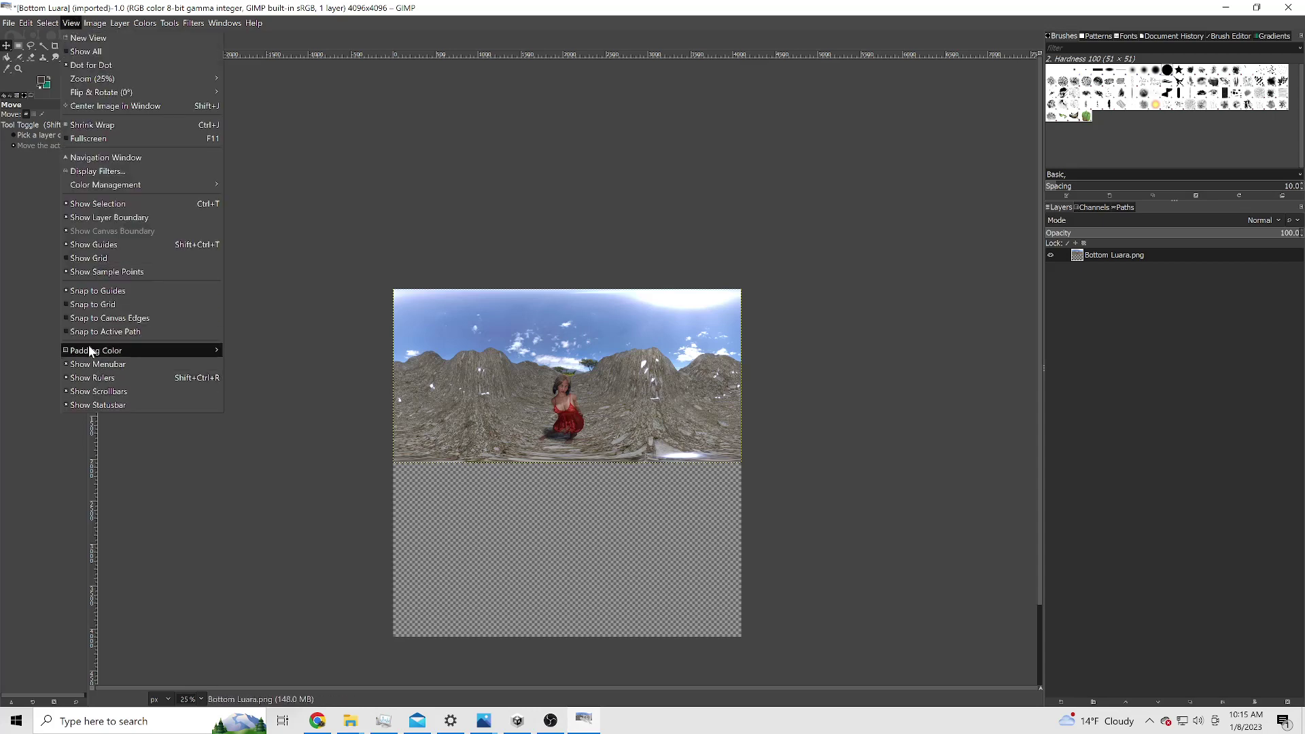
{"action": "left_click", "coordinate": [68, 319]}
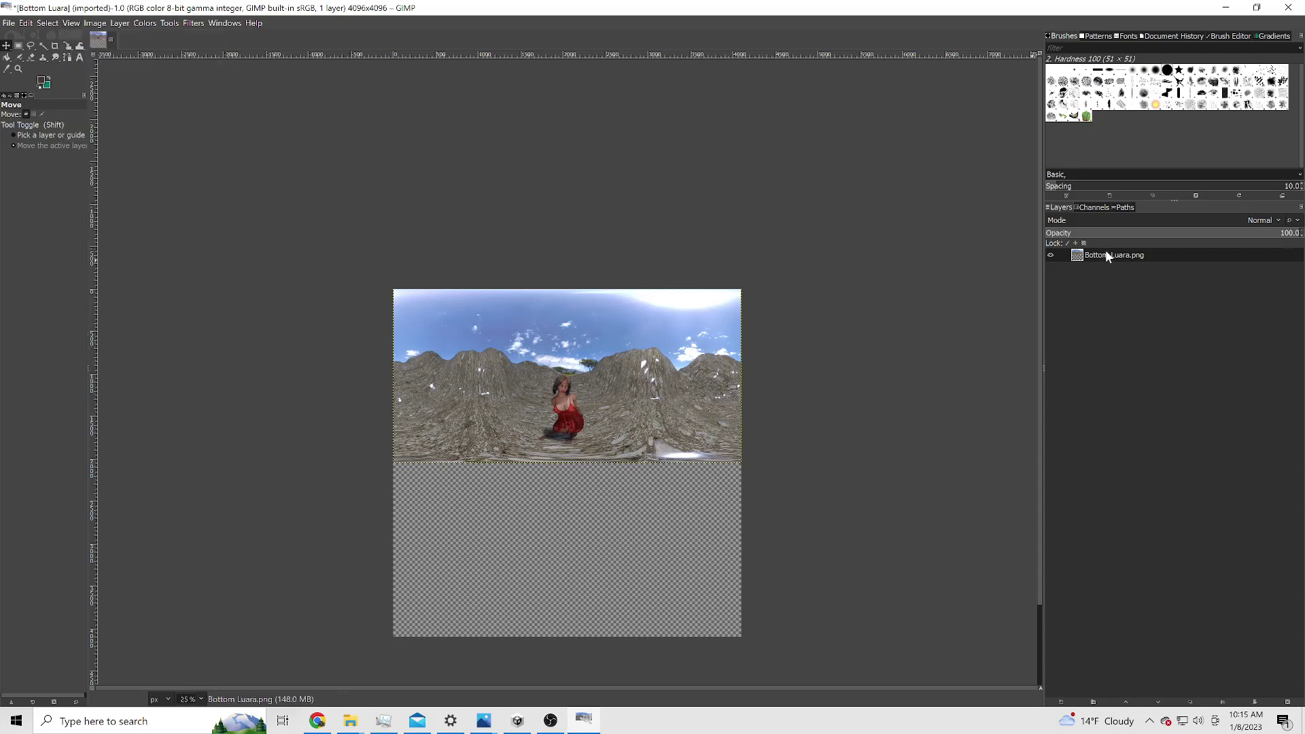
{"action": "left_click_drag", "start_coordinate": [567, 374], "coordinate": [567, 533]}
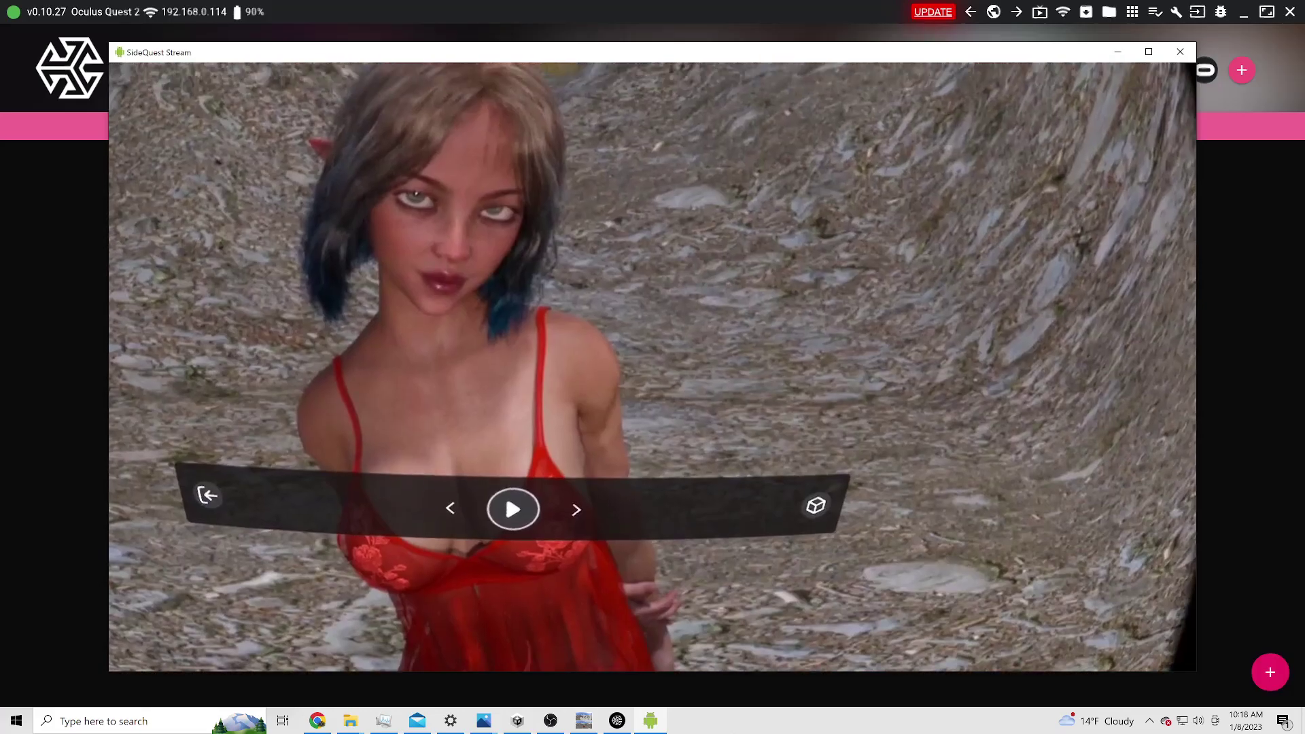